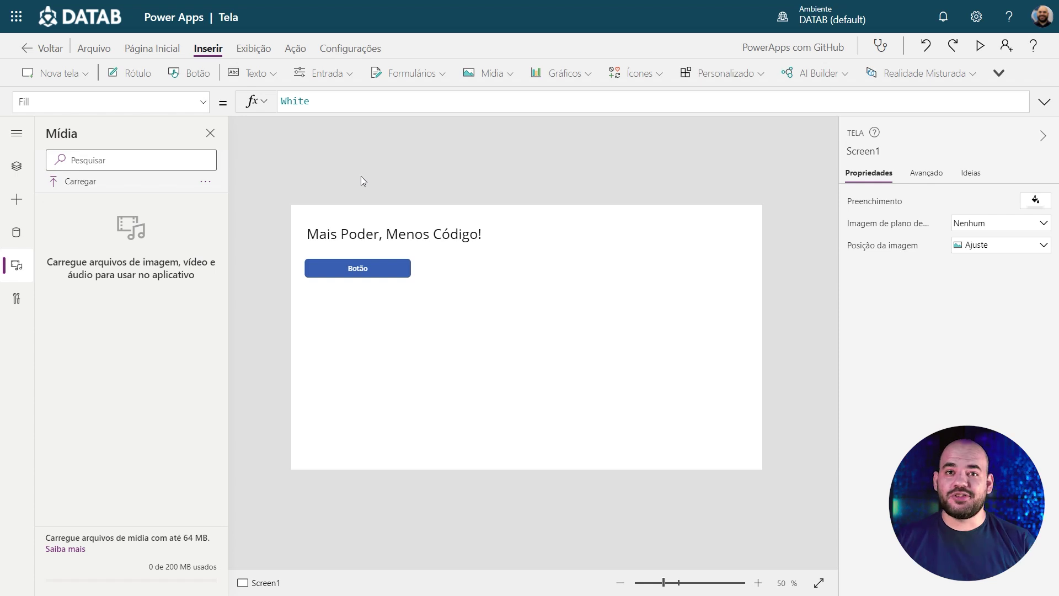
- Enable the experimental feature "Mostrar a configuração de controle da versão Git" in the app settings
{"action": "left_click", "coordinate": [363, 48]}
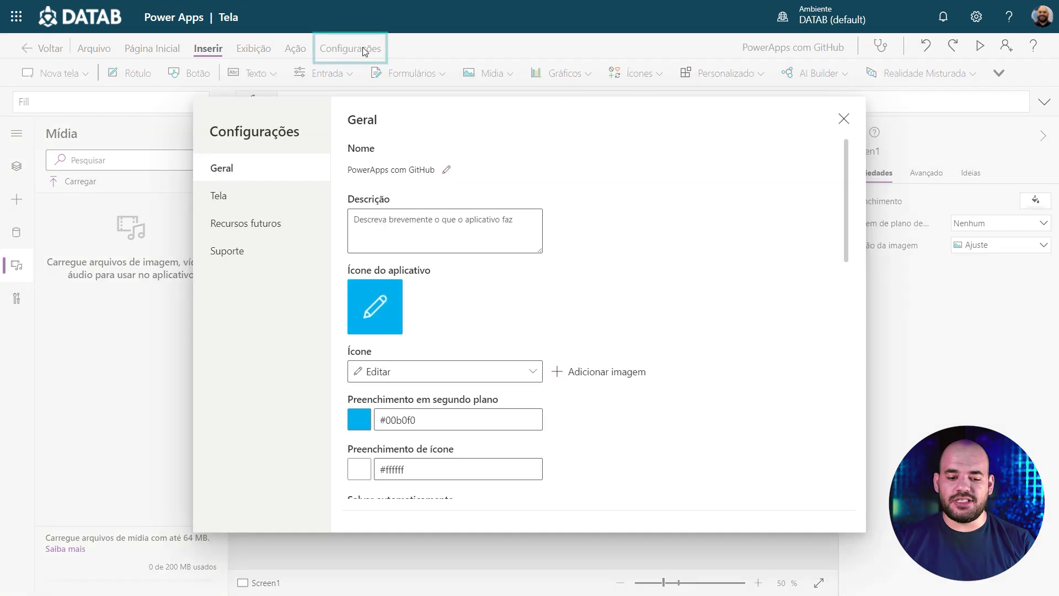
{"action": "key", "text": "Return"}
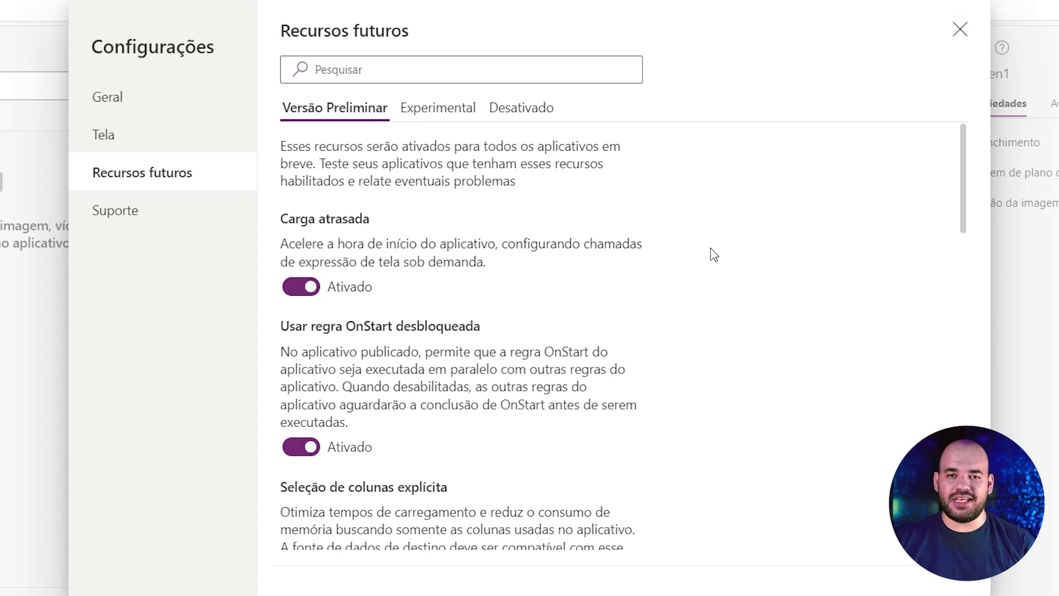
{"action": "left_click", "coordinate": [448, 116]}
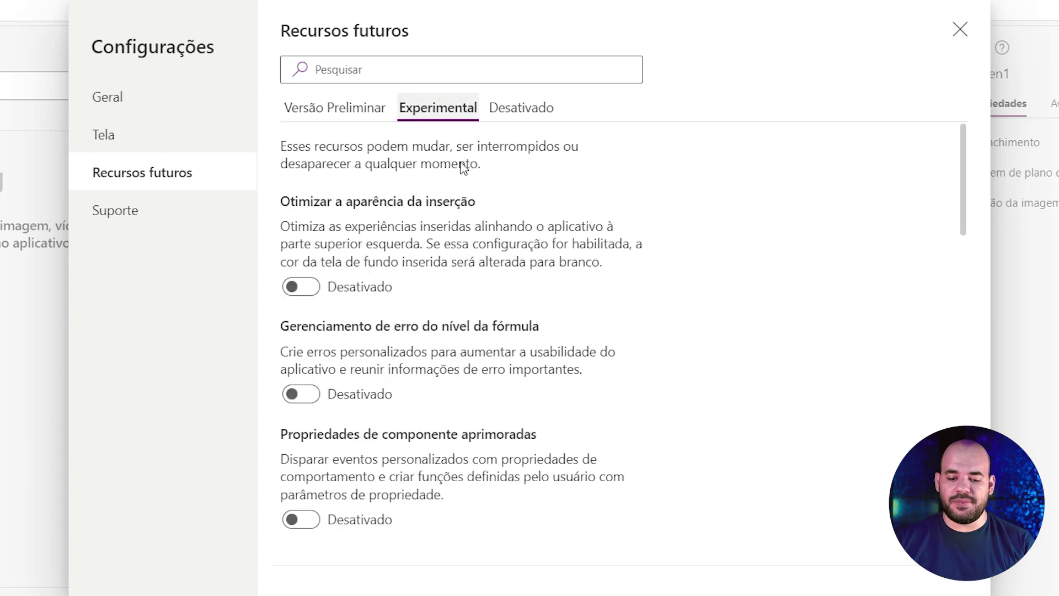
{"action": "scroll", "coordinate": [494, 279], "scroll_direction": "down", "scroll_amount": 6}
{"action": "scroll", "coordinate": [494, 280], "scroll_direction": "down", "scroll_amount": 10}
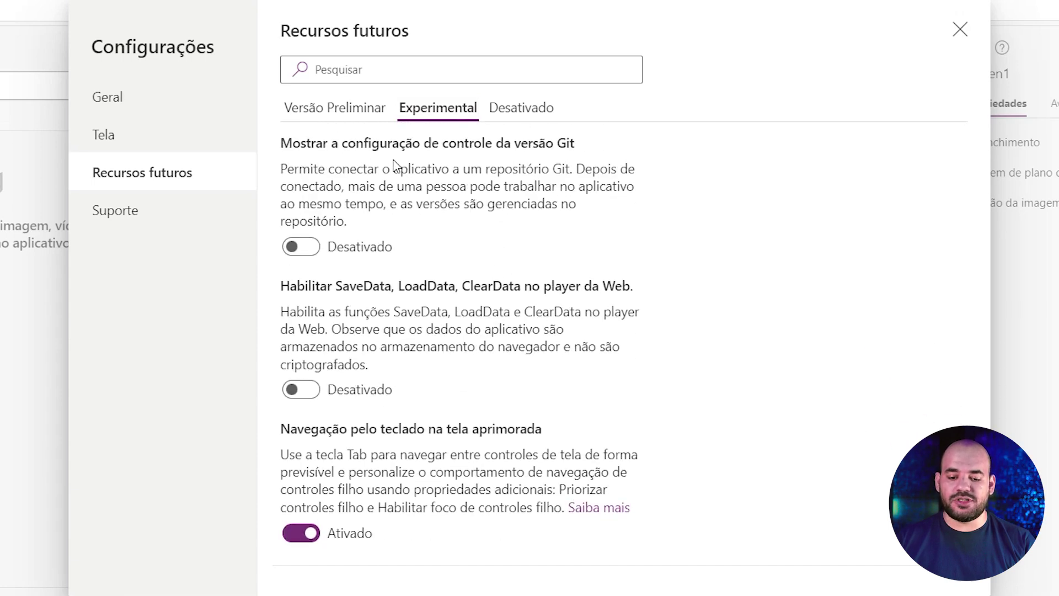
{"action": "left_click", "coordinate": [307, 255]}
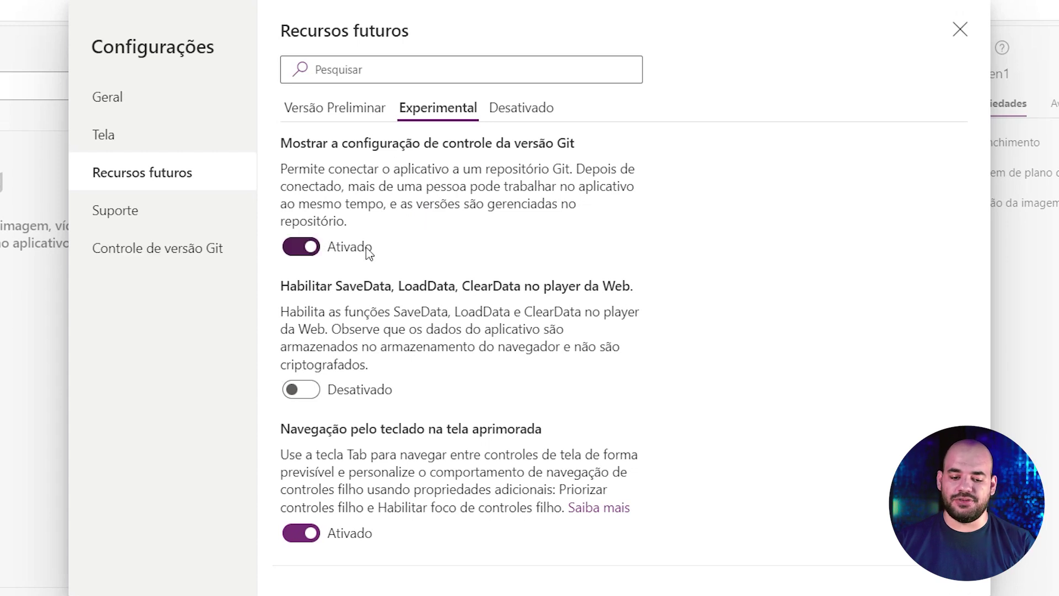
- Start connecting the app to a Git repository from its Git version control settings
{"action": "left_click", "coordinate": [168, 263]}
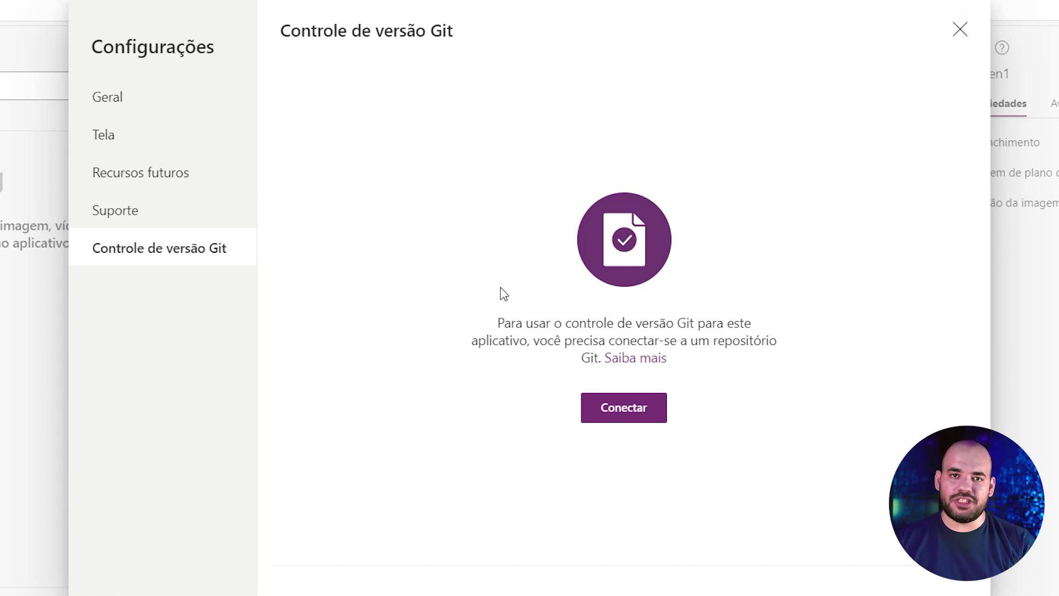
{"action": "left_click", "coordinate": [633, 419]}
{"action": "left_click", "coordinate": [422, 251]}
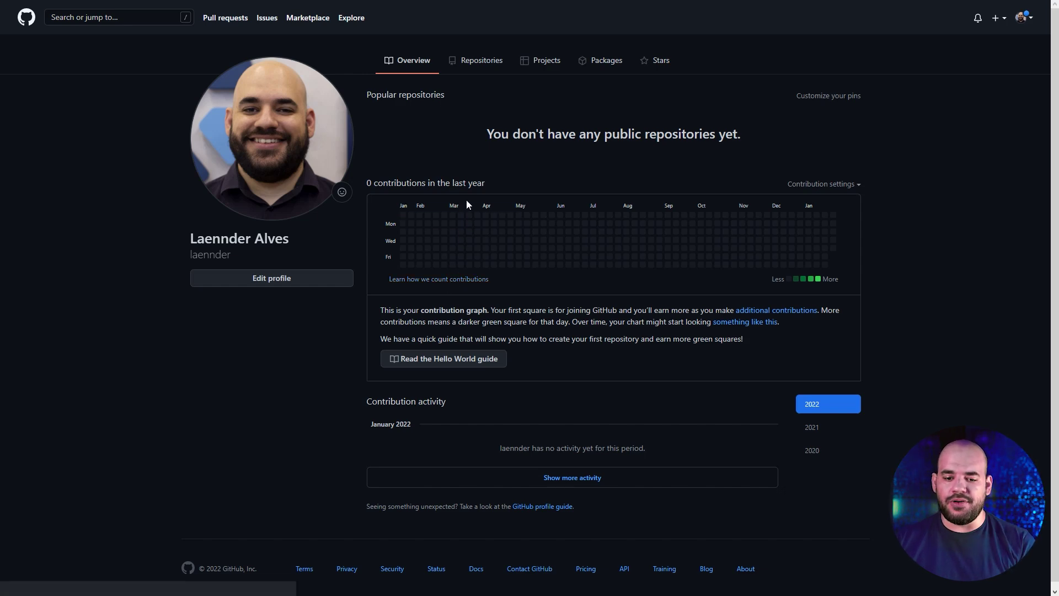
- Switch to GitHub and create a new public repository named PowerApps
{"action": "left_click", "coordinate": [465, 43]}
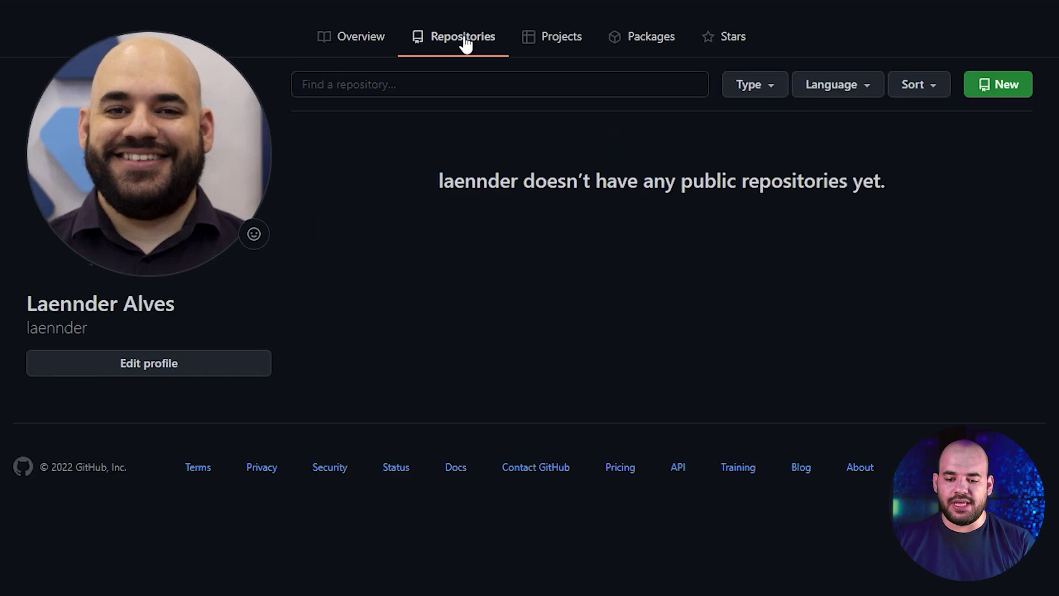
{"action": "left_click", "coordinate": [1006, 88]}
{"action": "left_click", "coordinate": [468, 177]}
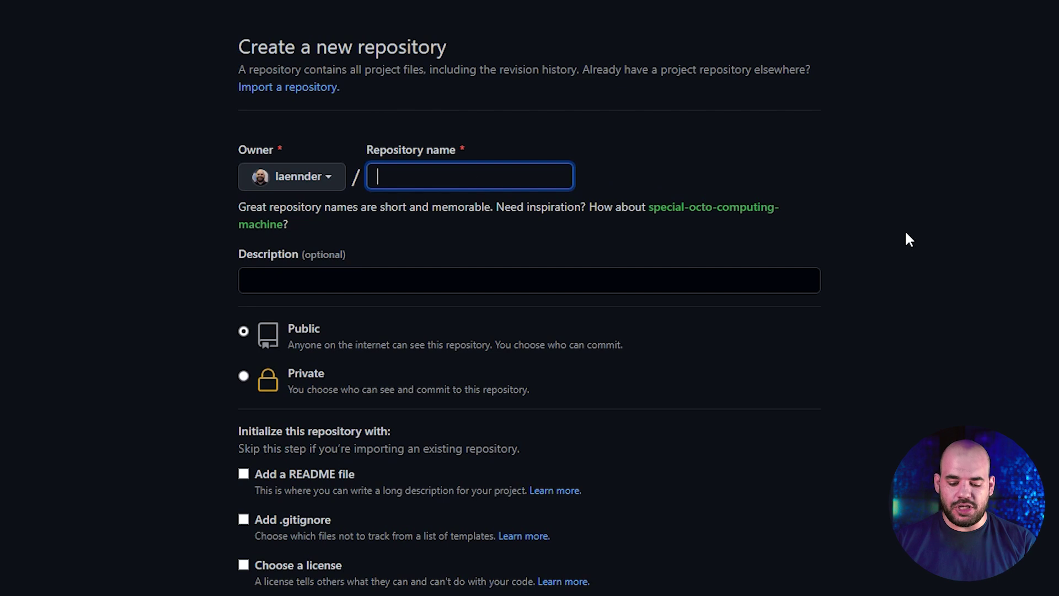
{"action": "type", "text": "PowerApps"}
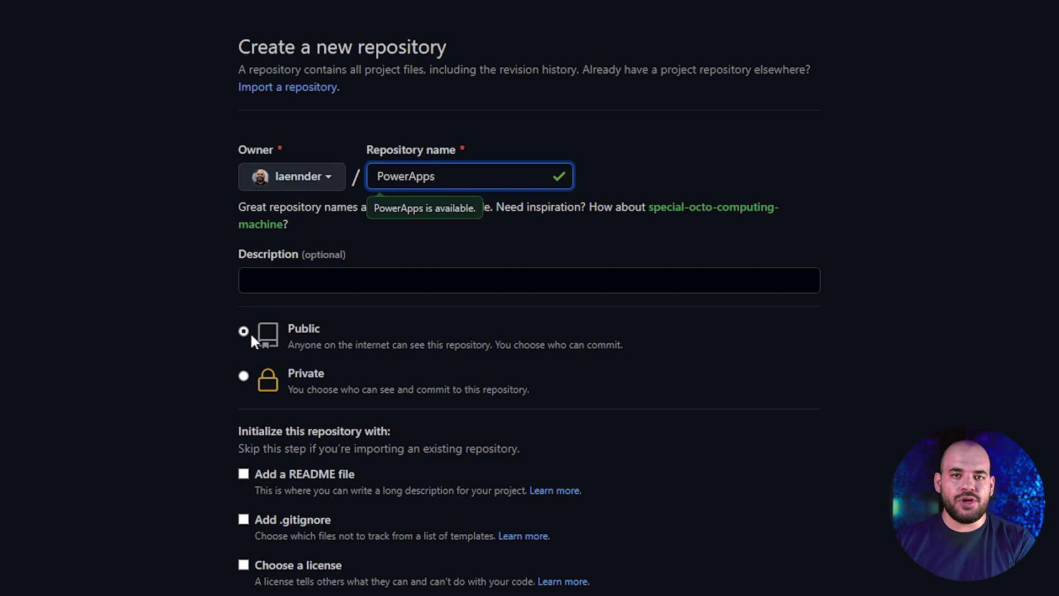
{"action": "scroll", "coordinate": [296, 468], "scroll_direction": "down", "scroll_amount": 1}
{"action": "scroll", "coordinate": [296, 468], "scroll_direction": "down", "scroll_amount": 2}
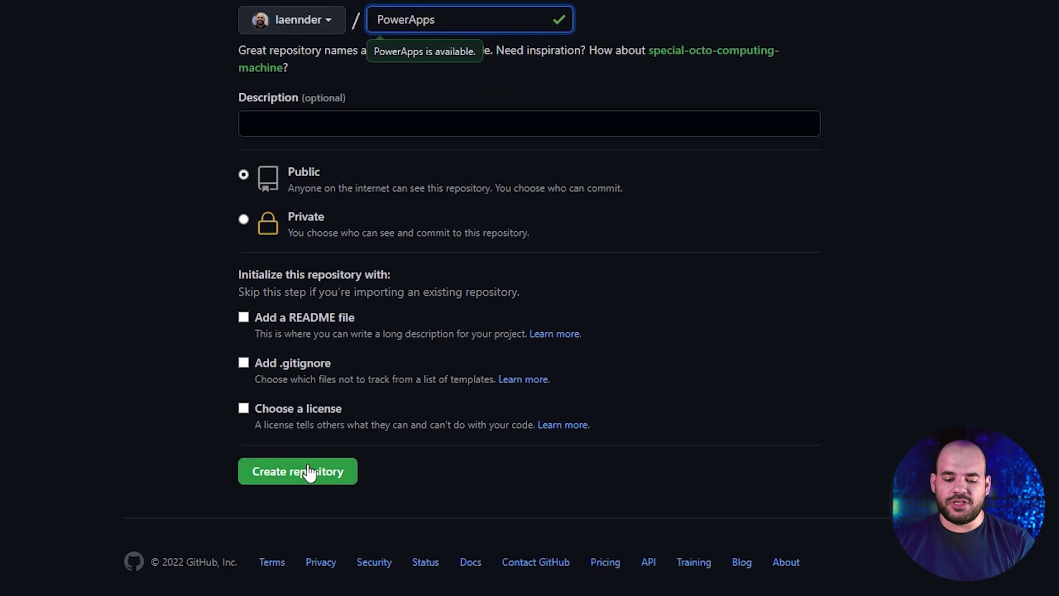
{"action": "left_click", "coordinate": [309, 473]}
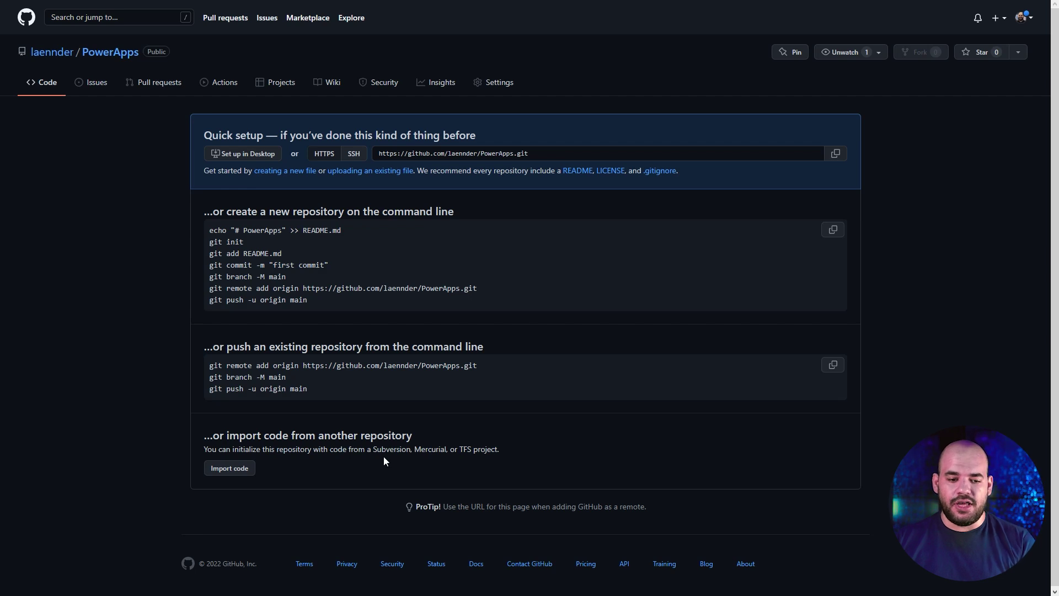
- Return to the account's repository list and copy the link address of the PowerApps repository
{"action": "left_click", "coordinate": [64, 56]}
{"action": "left_click", "coordinate": [477, 63]}
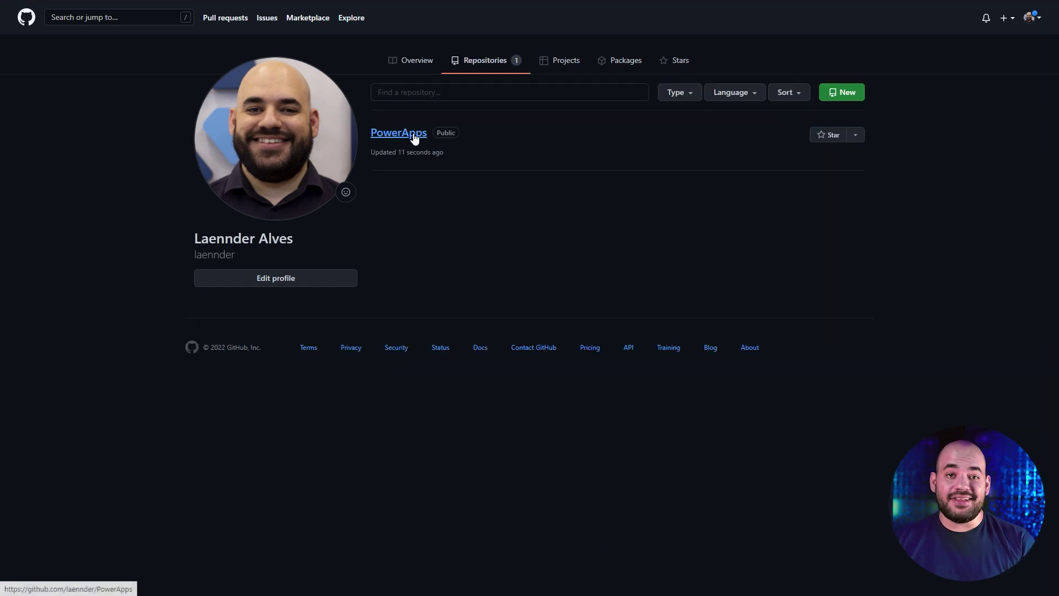
{"action": "right_click", "coordinate": [409, 136]}
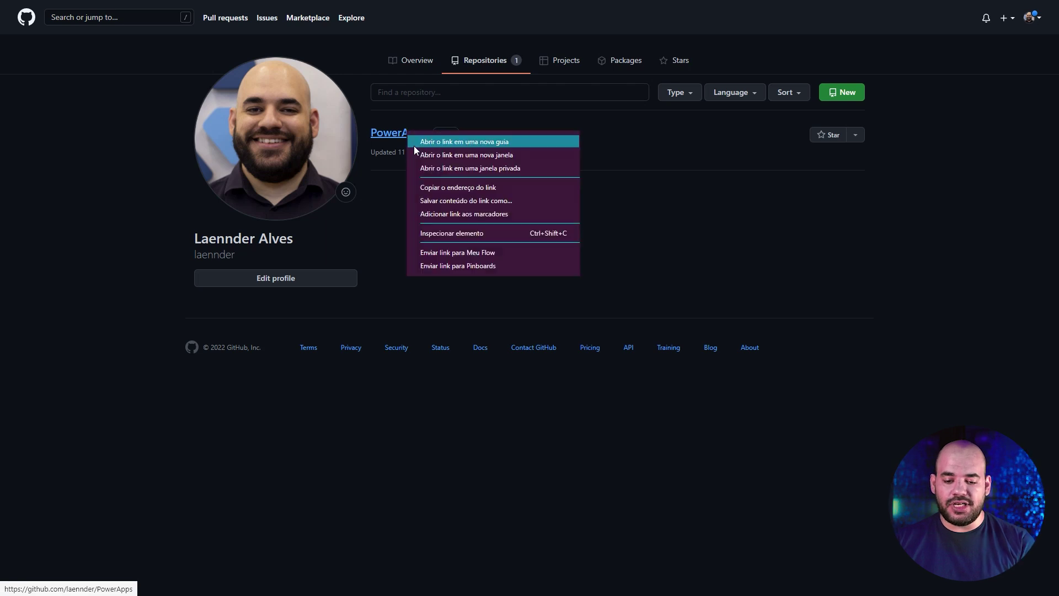
{"action": "left_click", "coordinate": [480, 188]}
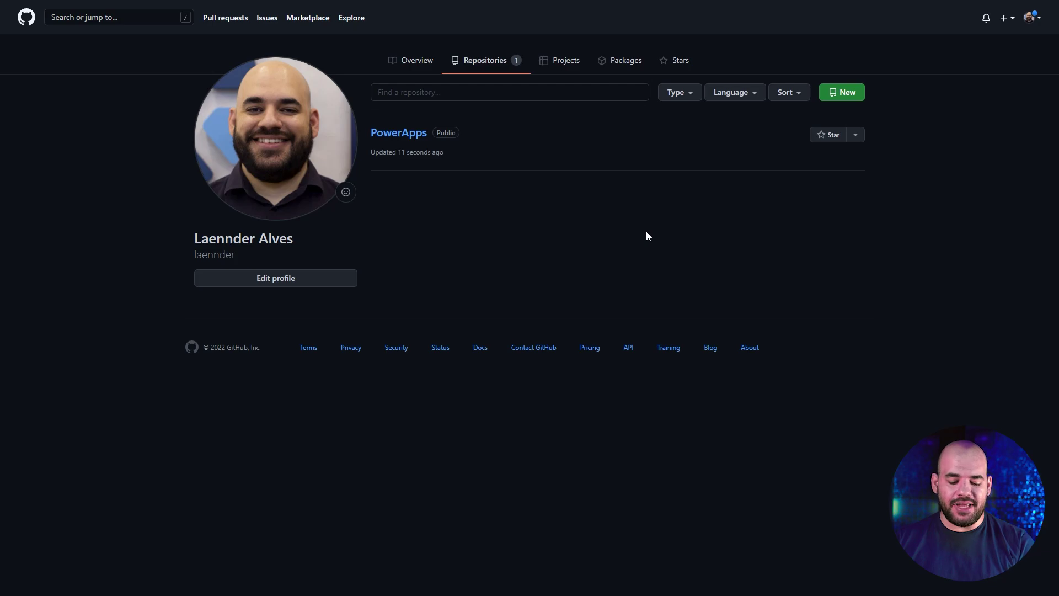
- Back in Power Apps, apply the copied repository URL with branch master and directory AulaYT, and fill in the repository sign-in username
{"action": "key", "text": "alt+Tab"}
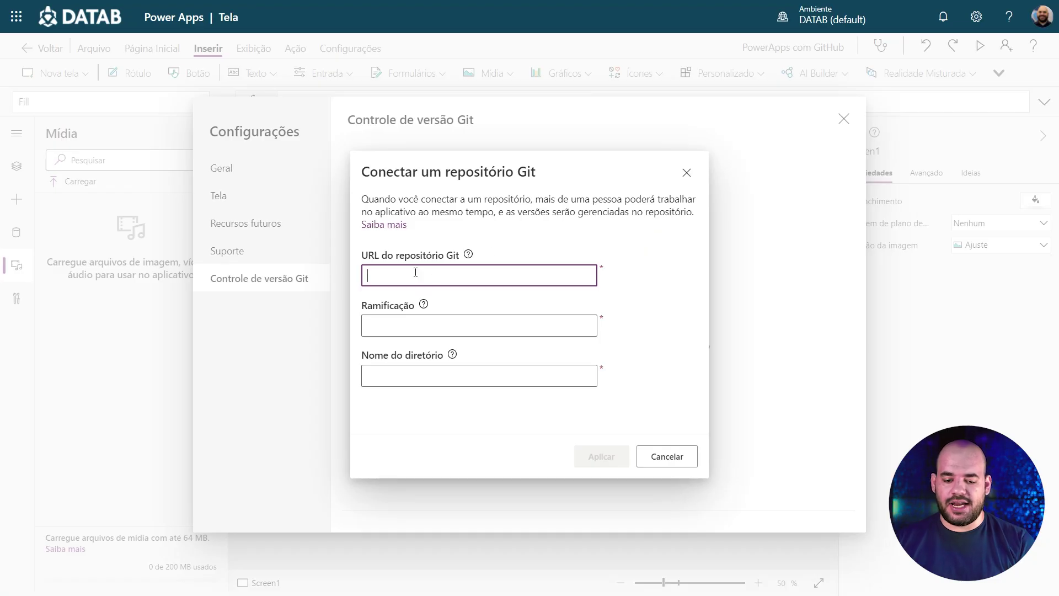
{"action": "type", "text": "https://github.com/laennder/PowerApps"}
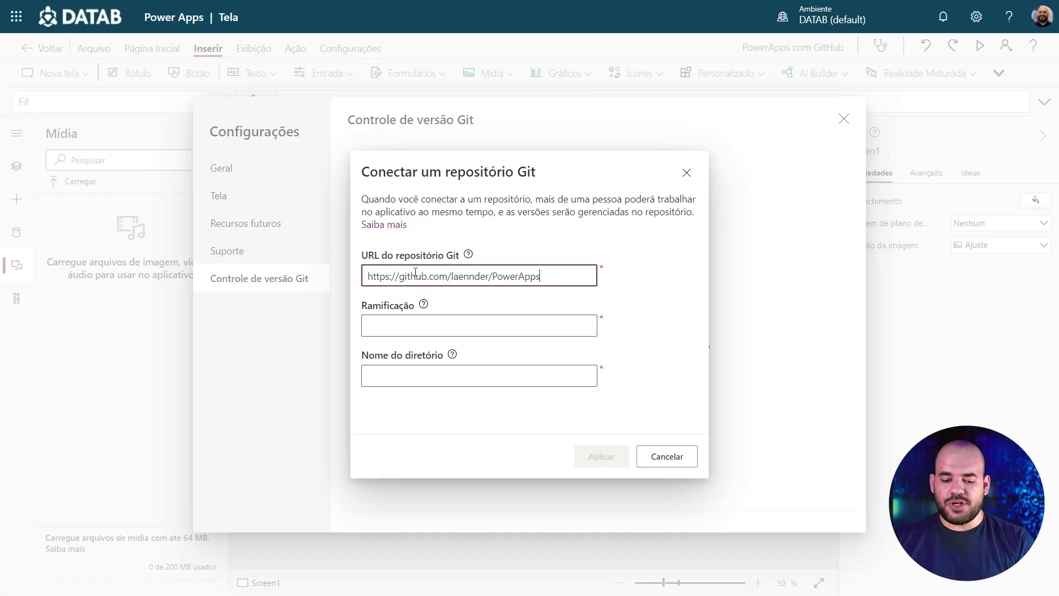
{"action": "left_click", "coordinate": [404, 326]}
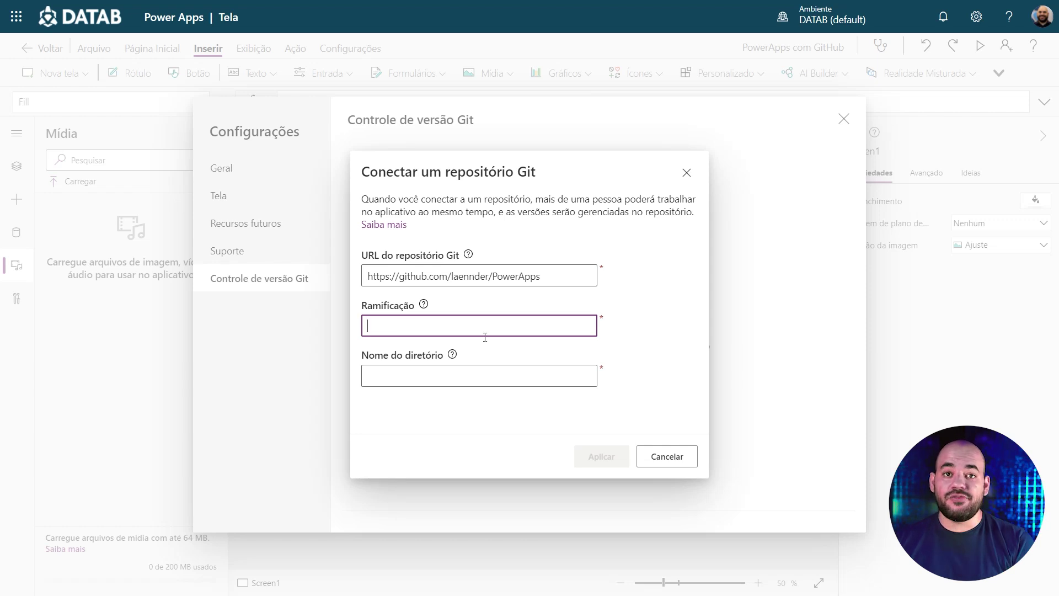
{"action": "type", "text": "master"}
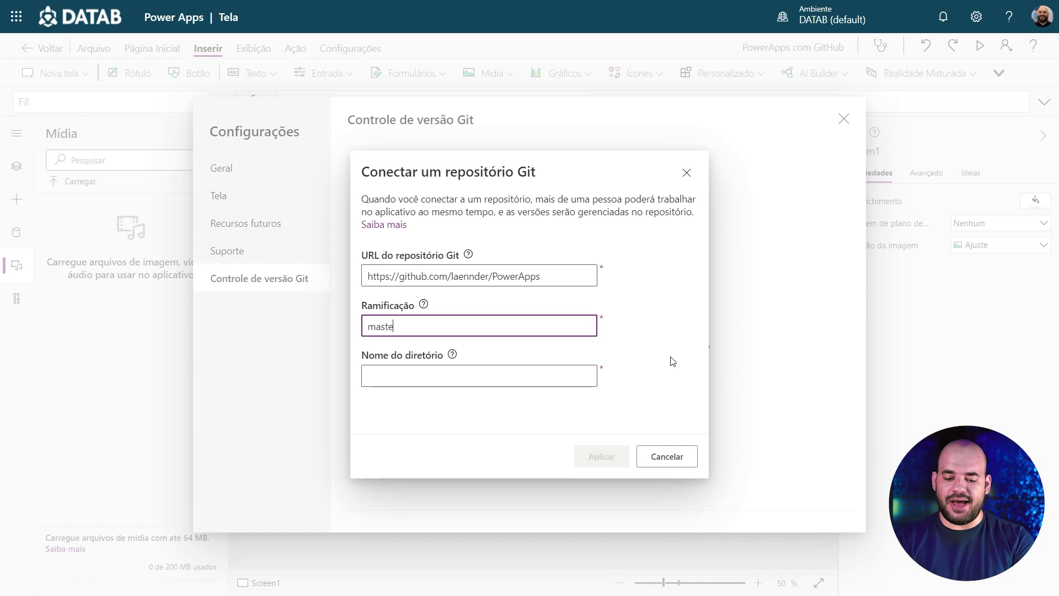
{"action": "left_click", "coordinate": [470, 373]}
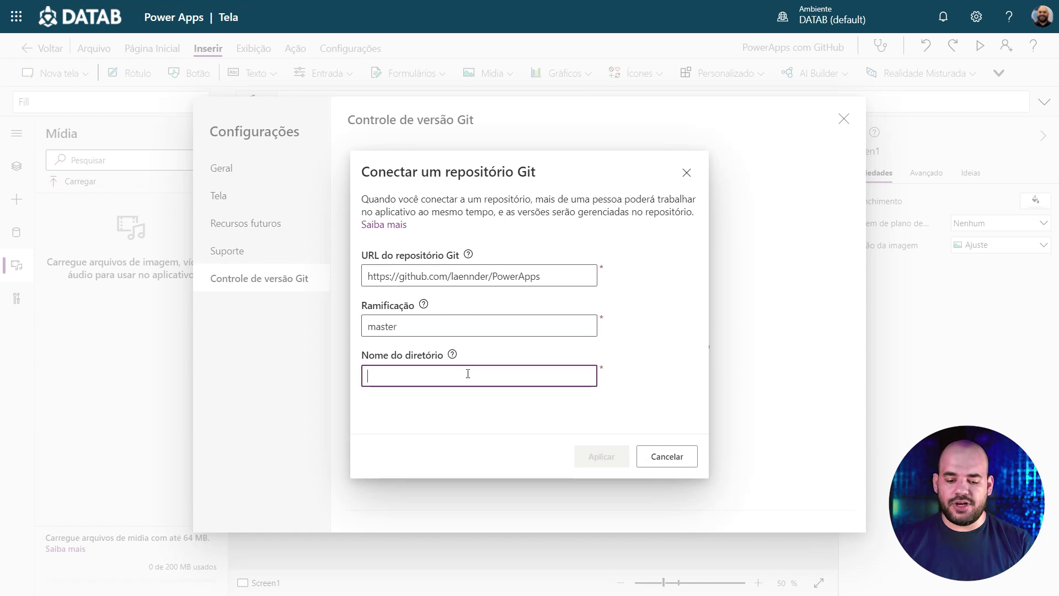
{"action": "type", "text": "AulaYT"}
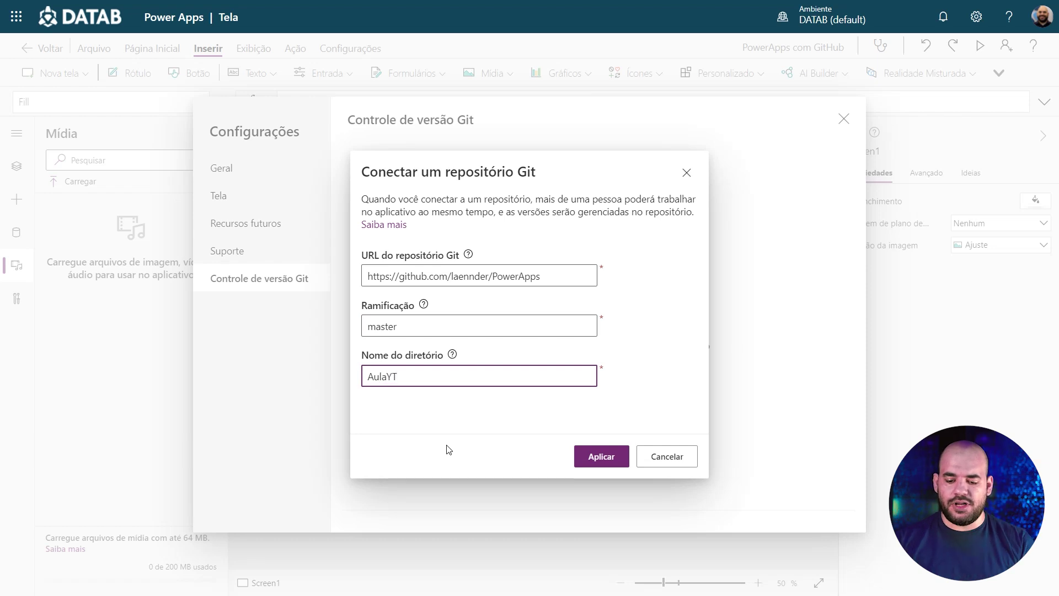
{"action": "left_click", "coordinate": [599, 457]}
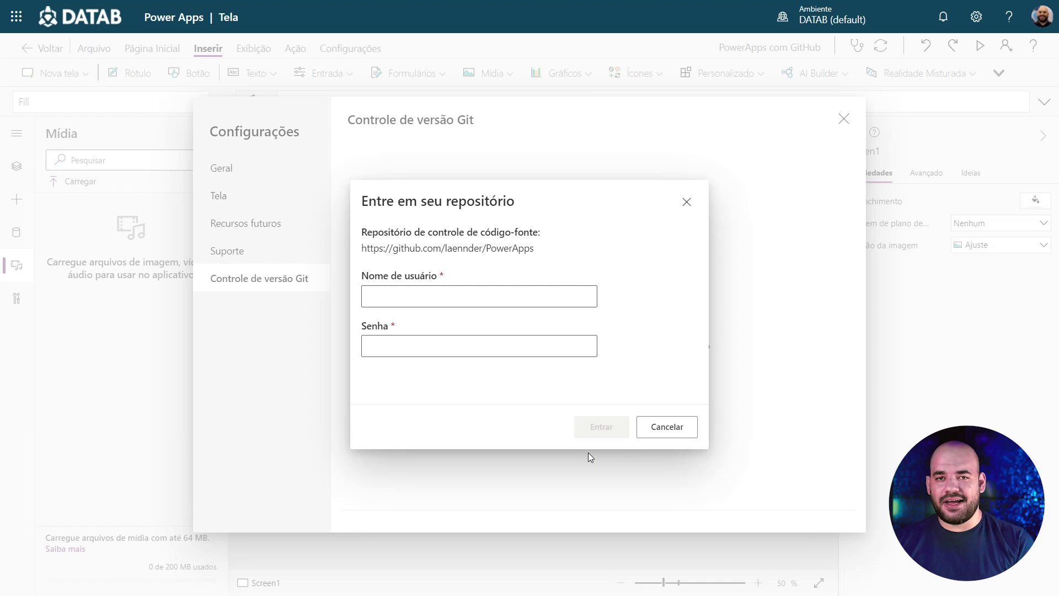
{"action": "left_click", "coordinate": [408, 297]}
{"action": "type", "text": "laennder"}
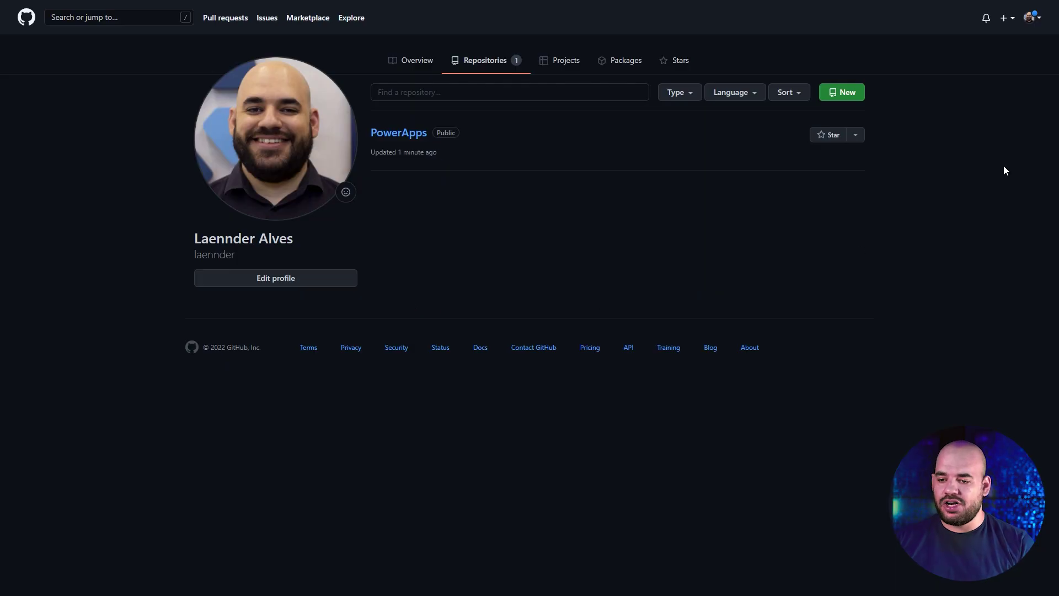
- Switch to GitHub and start a new personal access token in the account's developer settings
{"action": "left_click", "coordinate": [1030, 17]}
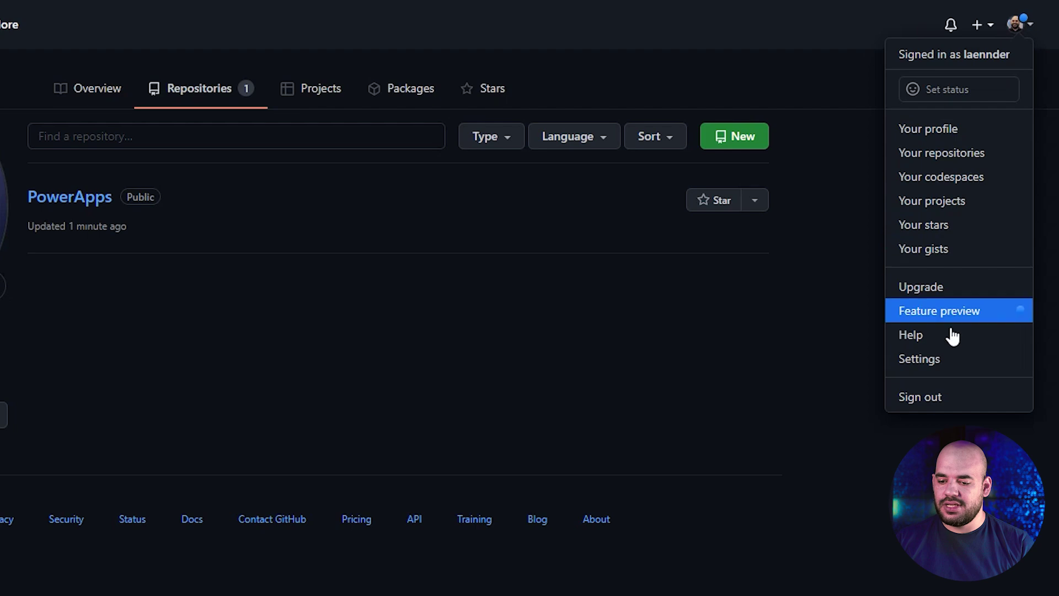
{"action": "left_click", "coordinate": [928, 360]}
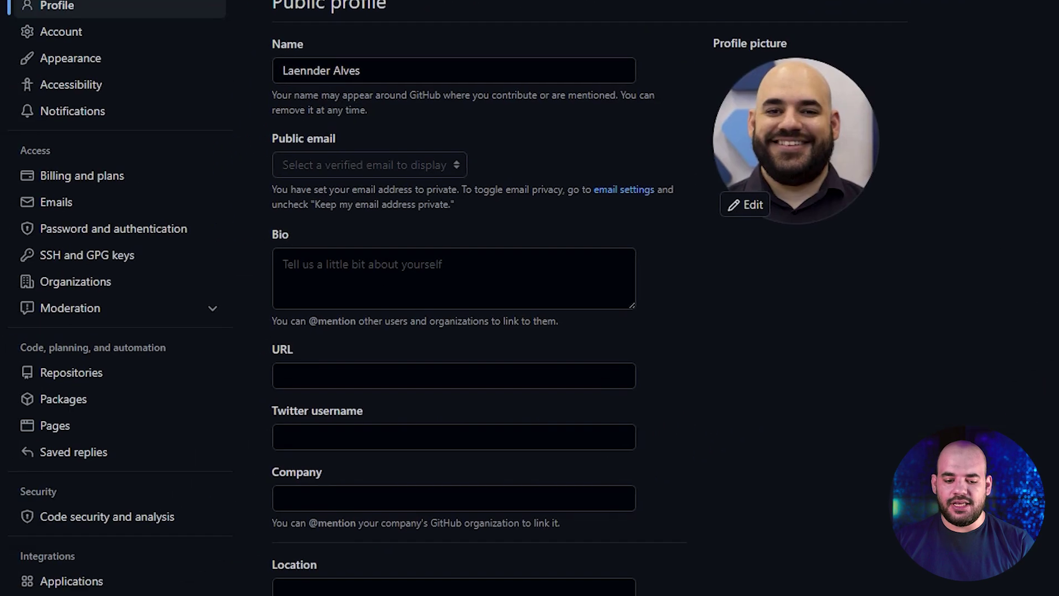
{"action": "scroll", "coordinate": [572, 579], "scroll_direction": "down", "scroll_amount": 3}
{"action": "scroll", "coordinate": [573, 579], "scroll_direction": "down", "scroll_amount": 2}
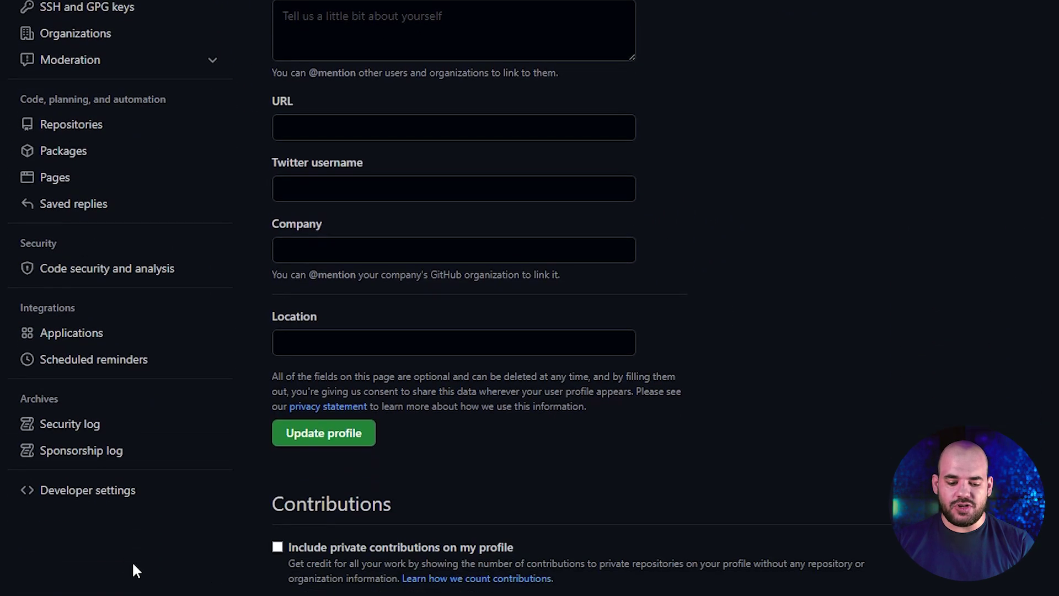
{"action": "left_click", "coordinate": [122, 505]}
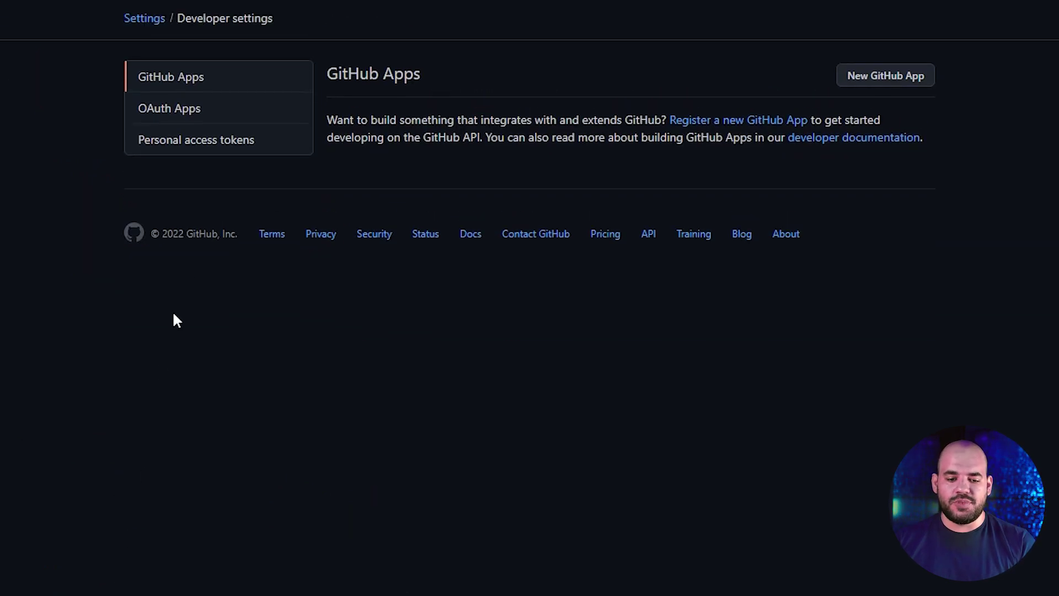
{"action": "left_click", "coordinate": [228, 144]}
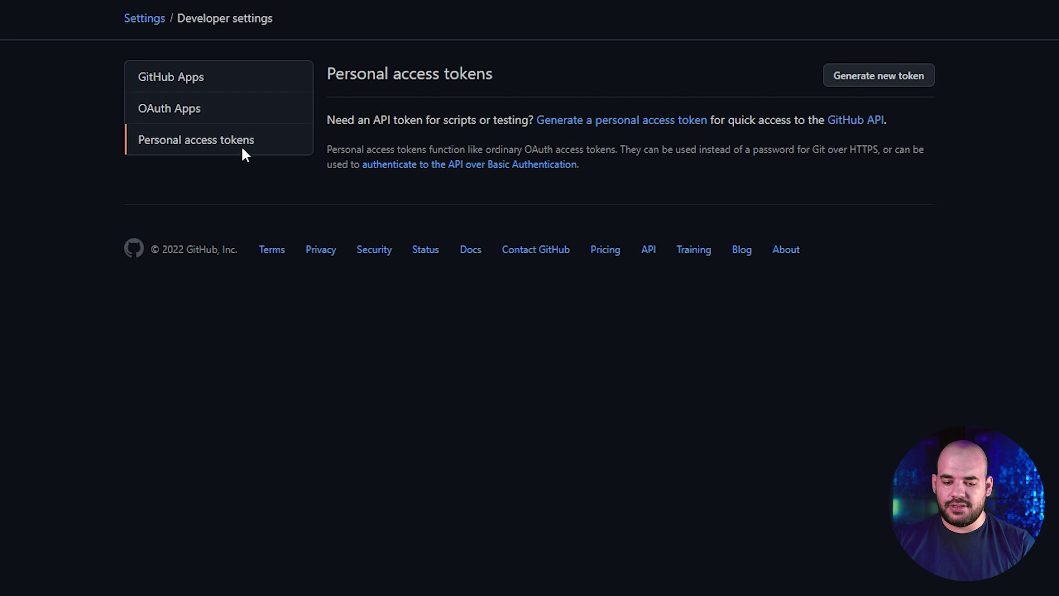
{"action": "left_click", "coordinate": [880, 80]}
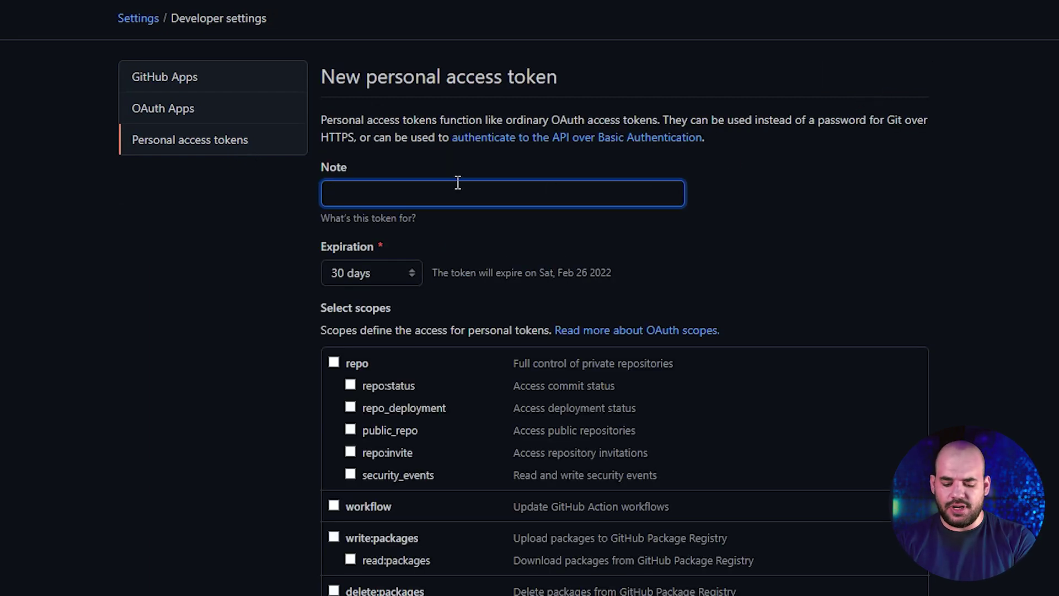
- Generate the personal access token with the note AulaYT, a 7-day expiration and the full repo scope
{"action": "type", "text": "AulaYT"}
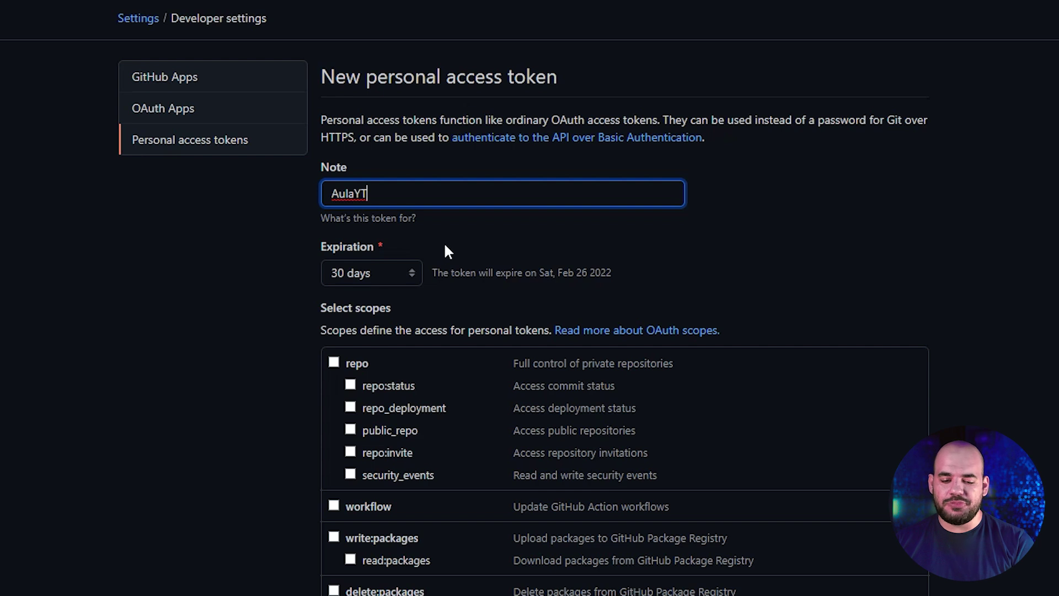
{"action": "left_click", "coordinate": [379, 278]}
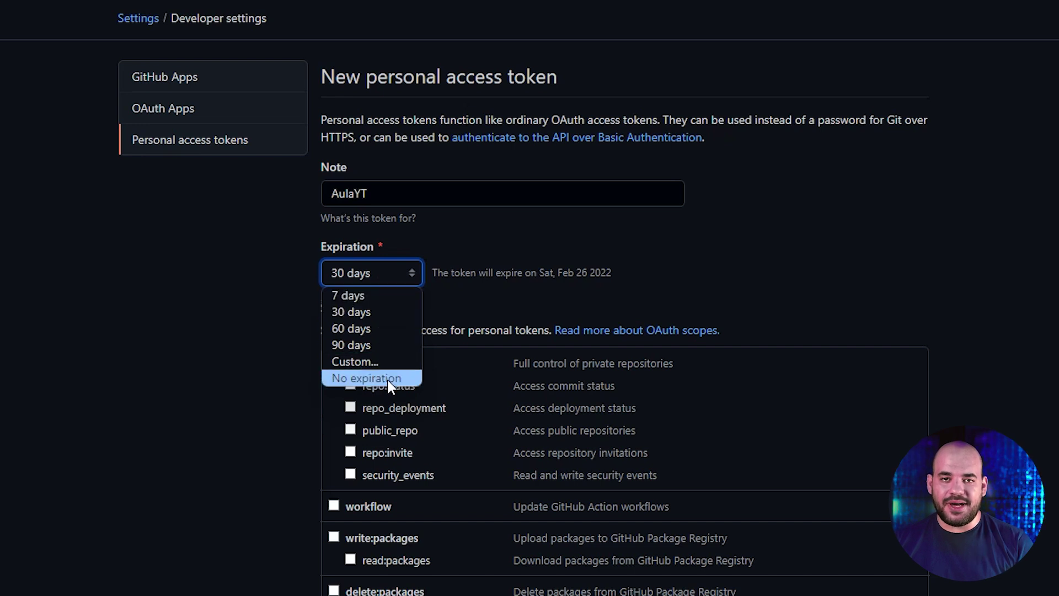
{"action": "left_click", "coordinate": [390, 297]}
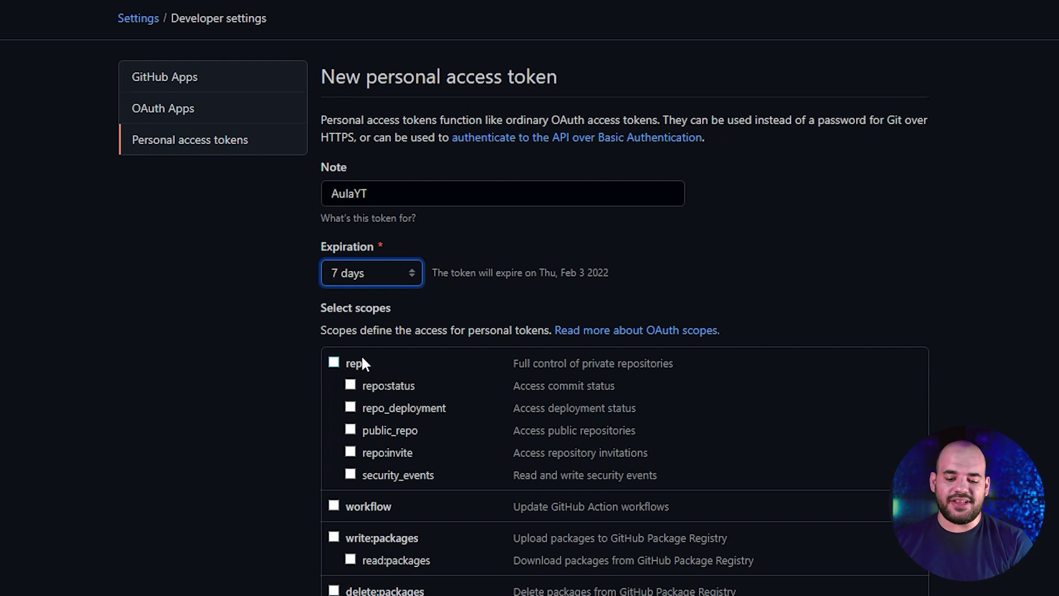
{"action": "left_click", "coordinate": [334, 362]}
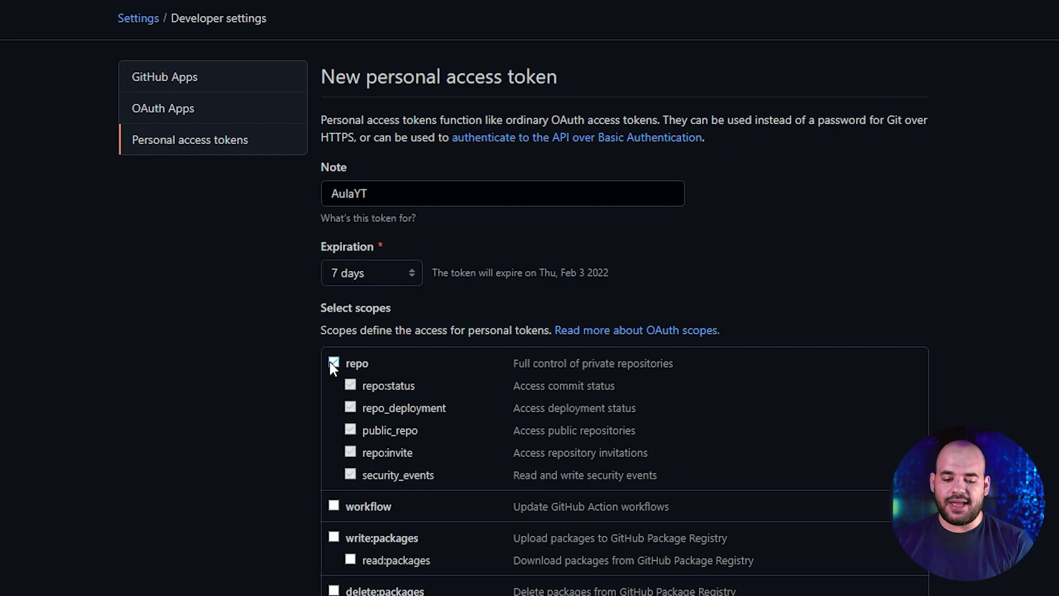
{"action": "scroll", "coordinate": [247, 414], "scroll_direction": "down", "scroll_amount": 2}
{"action": "scroll", "coordinate": [246, 415], "scroll_direction": "down", "scroll_amount": 10}
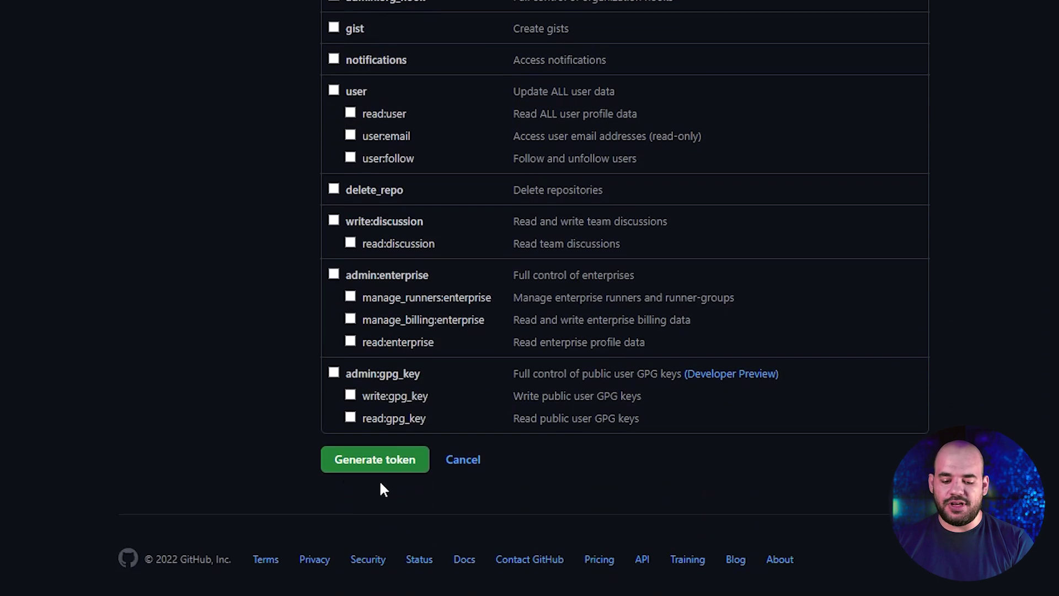
{"action": "left_click", "coordinate": [391, 473]}
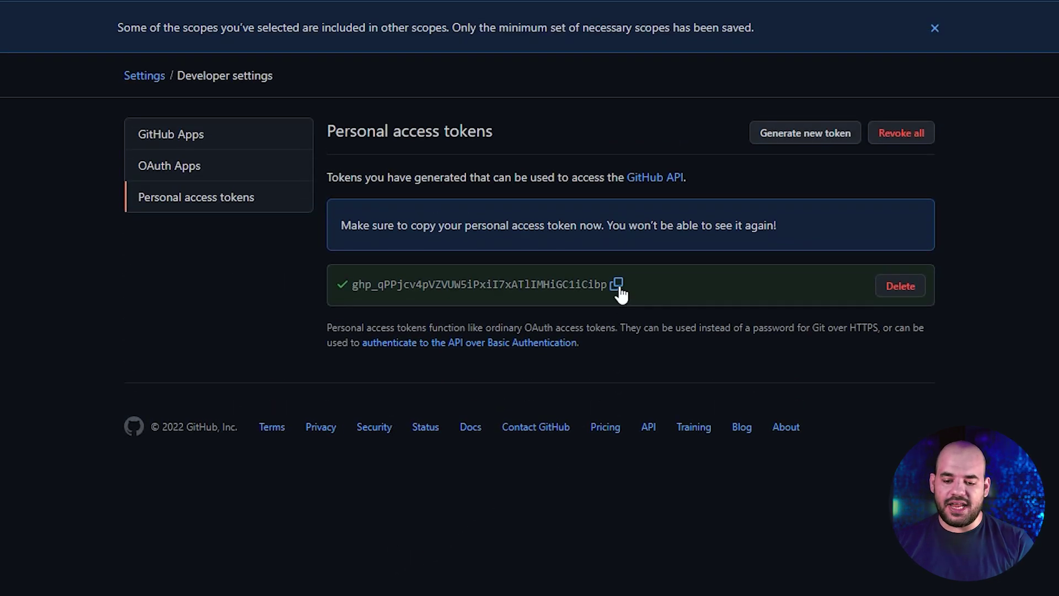
- Copy the generated personal access token, sign in to the repository in Power Apps with it as the password, and agree to create the directory
{"action": "left_click", "coordinate": [617, 286]}
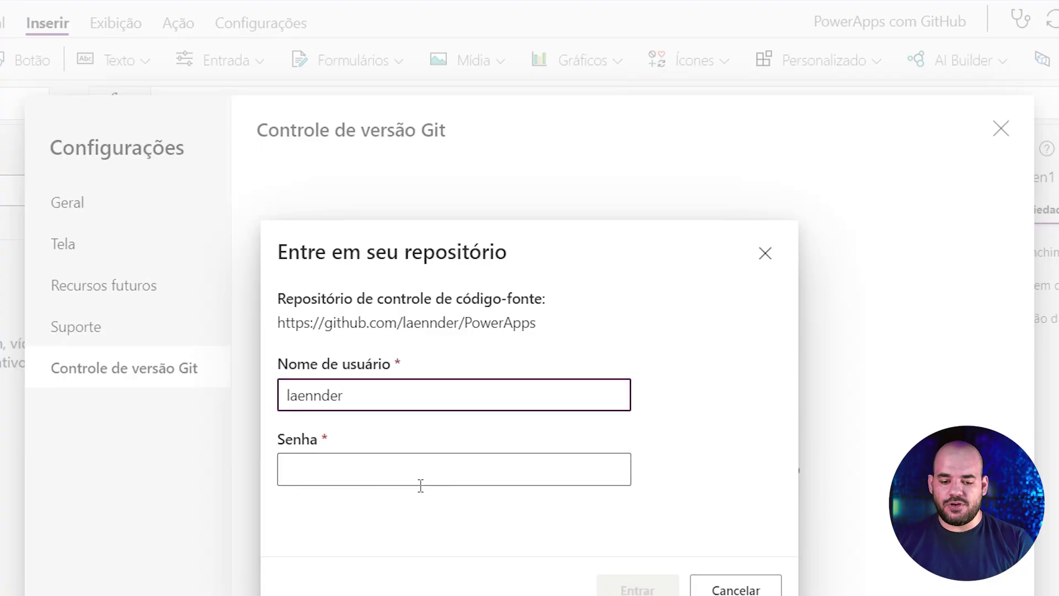
{"action": "left_click", "coordinate": [420, 485]}
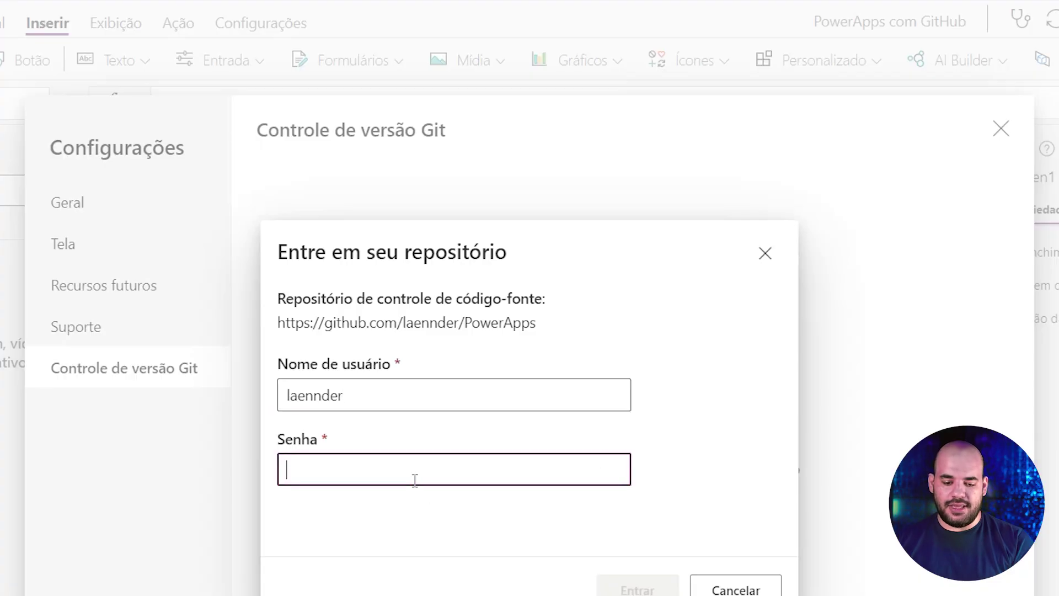
{"action": "key", "text": "ctrl+v"}
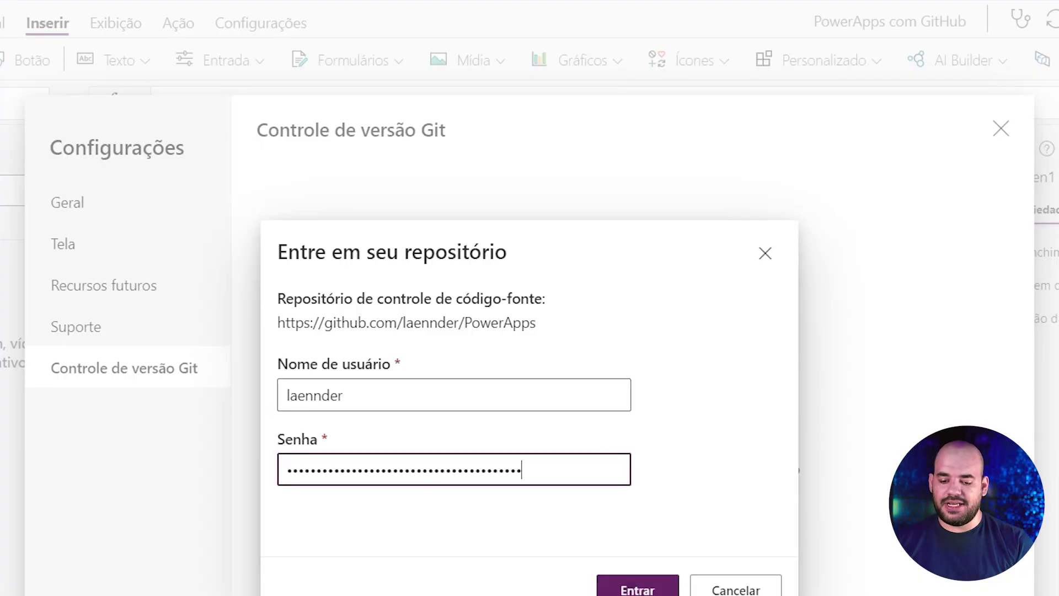
{"action": "left_click", "coordinate": [638, 587]}
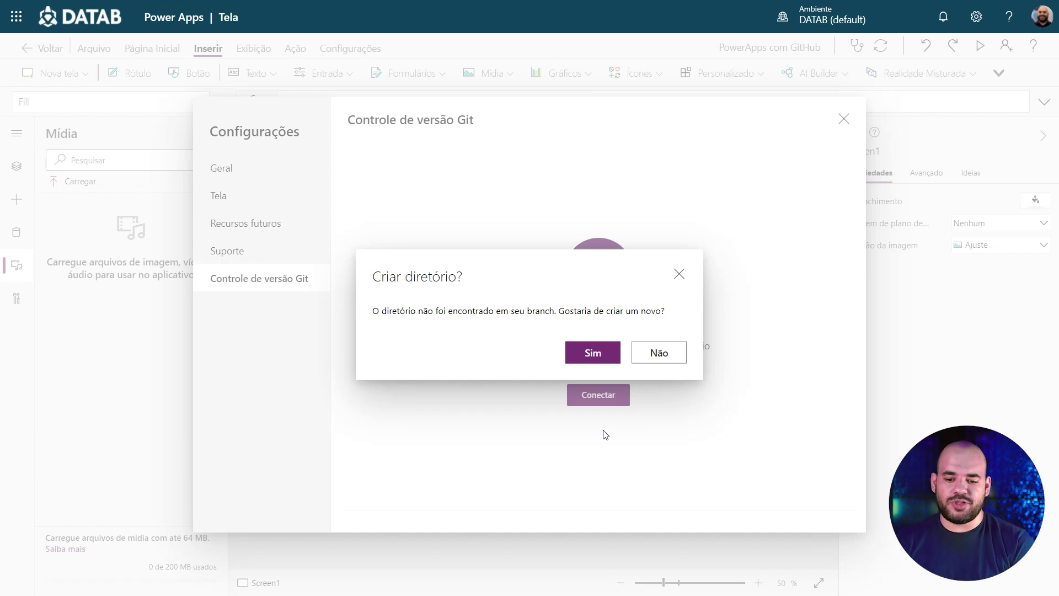
{"action": "left_click", "coordinate": [595, 359]}
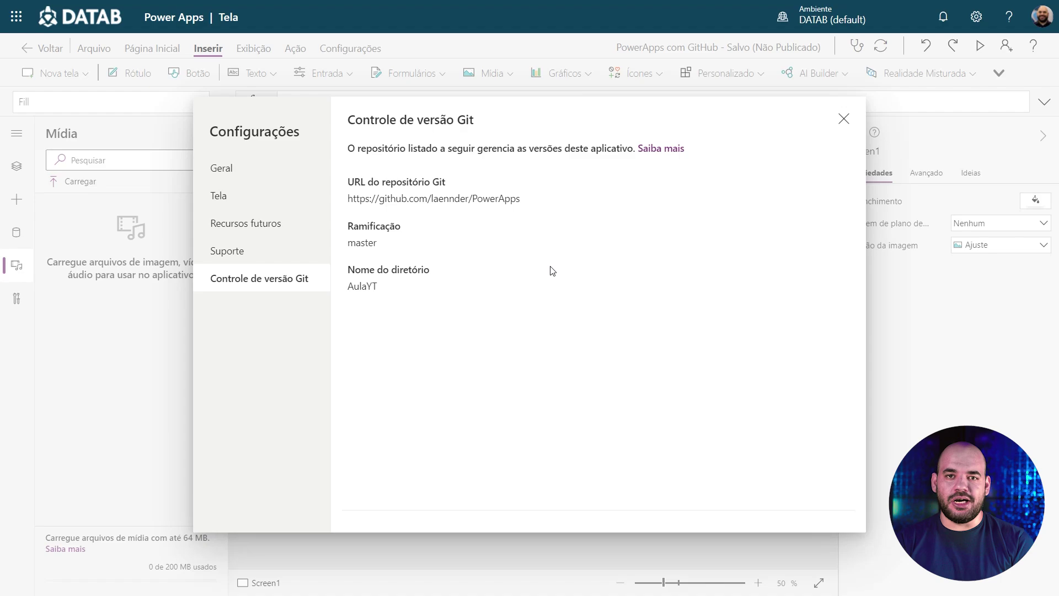
- Switch to GitHub and open the PowerApps repository from the account profile's repository list
{"action": "key", "text": "ctrl+Tab"}
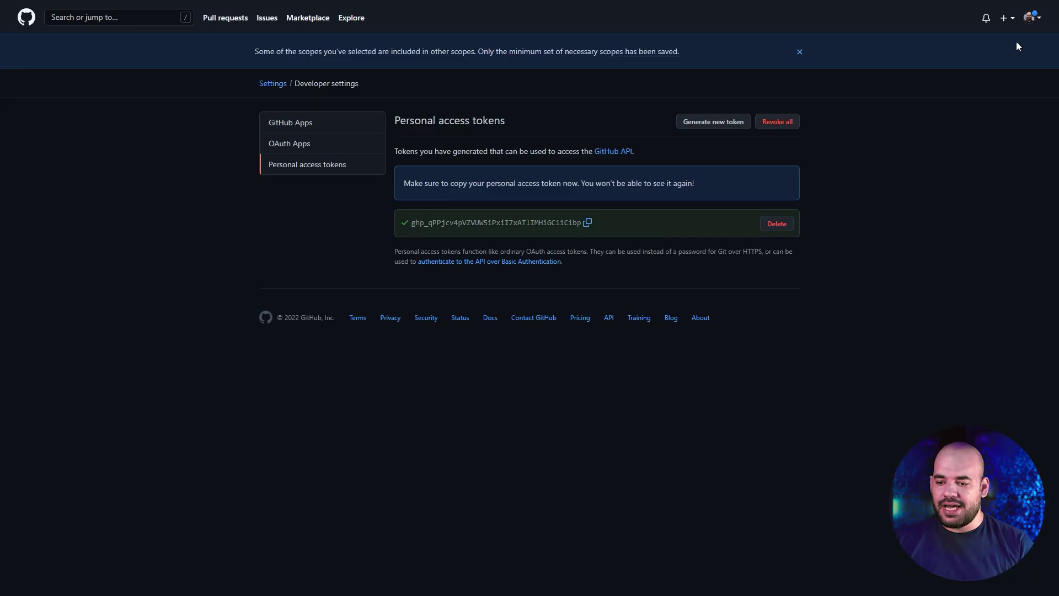
{"action": "left_click", "coordinate": [1037, 20]}
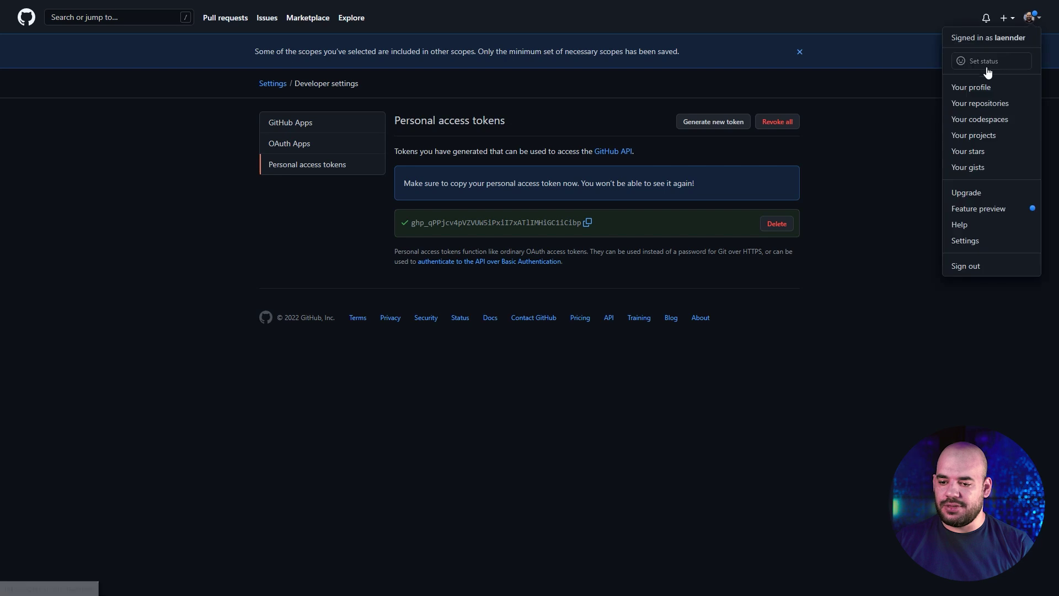
{"action": "left_click", "coordinate": [979, 94]}
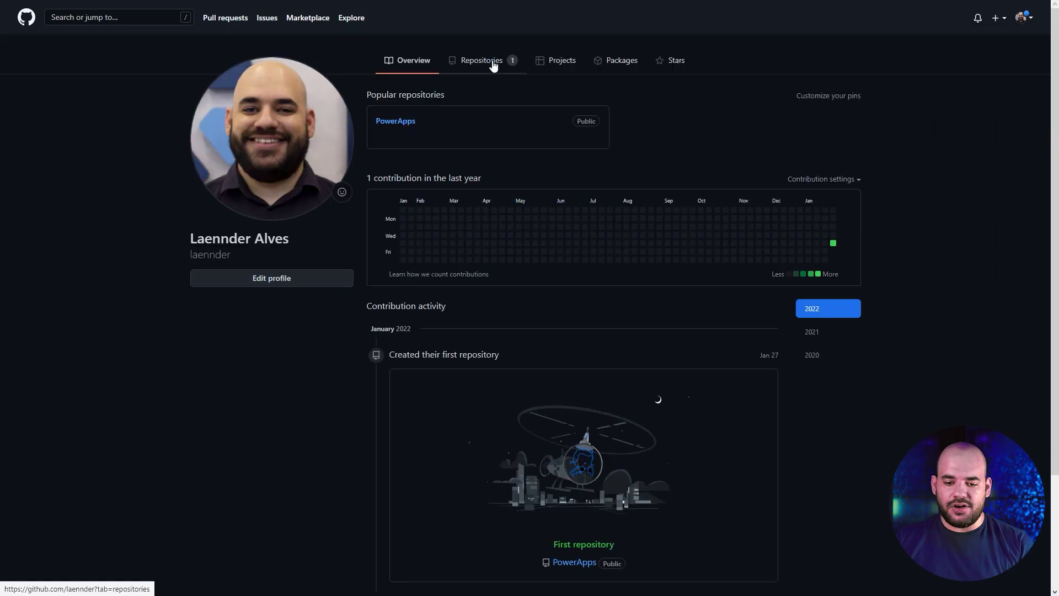
{"action": "left_click", "coordinate": [484, 64]}
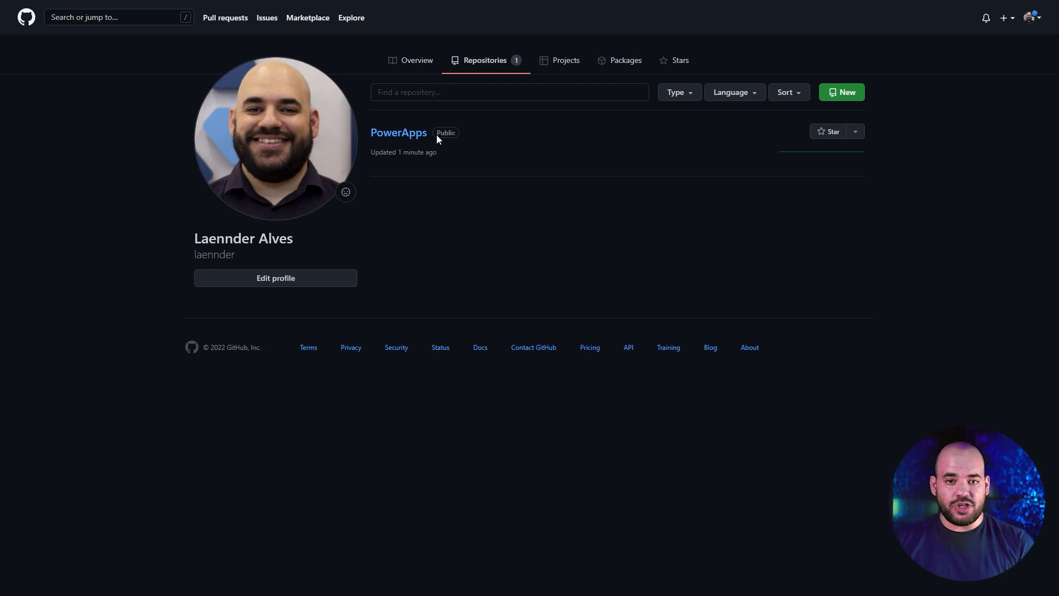
{"action": "left_click", "coordinate": [406, 134]}
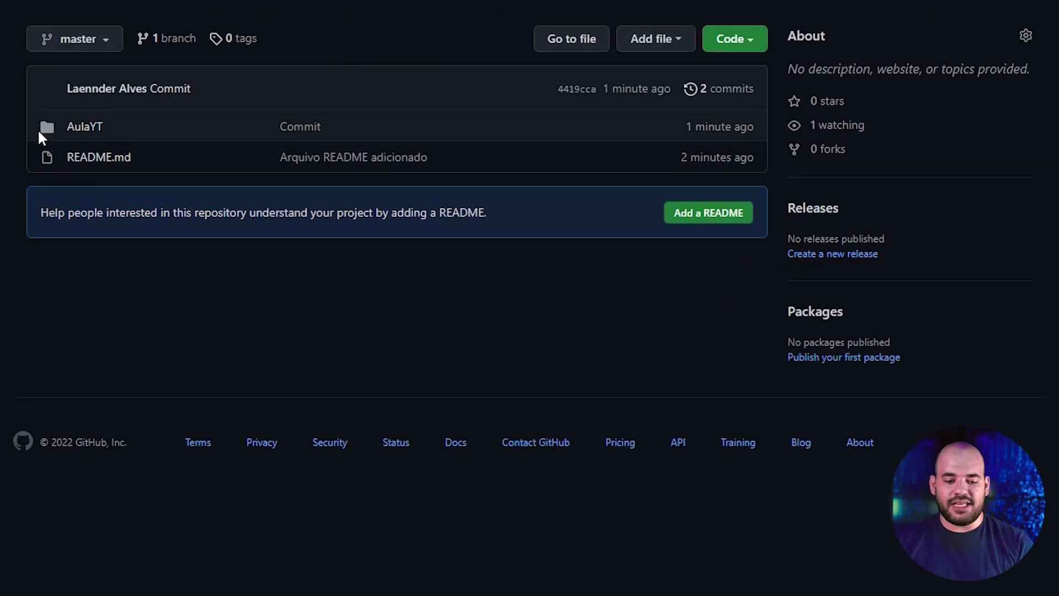
- Open Screen1.fx.yaml in the AulaYT directory's Src folder to examine the screen's source code
{"action": "left_click", "coordinate": [85, 127]}
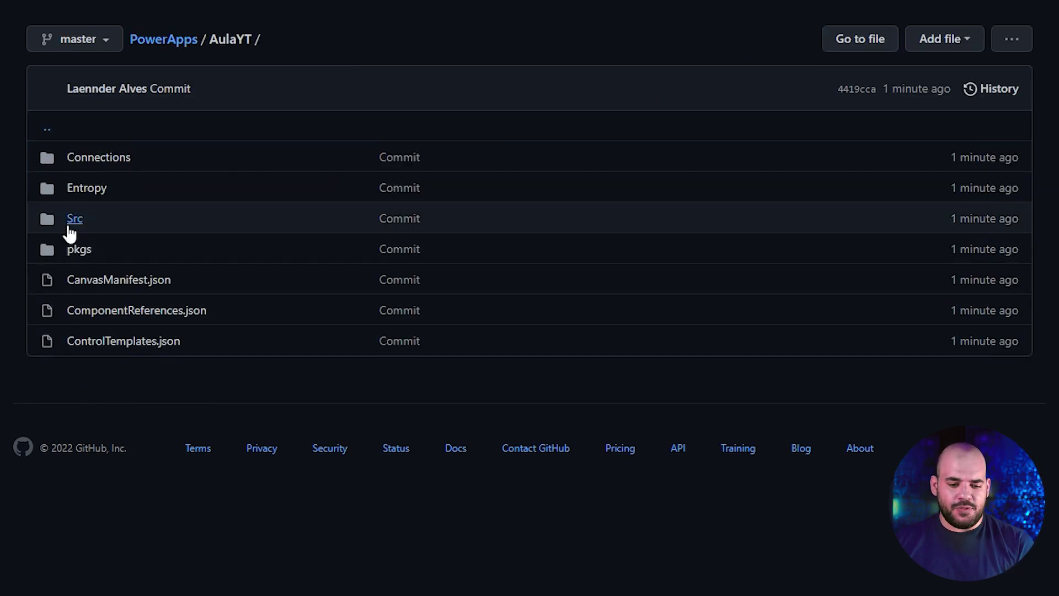
{"action": "left_click", "coordinate": [73, 220]}
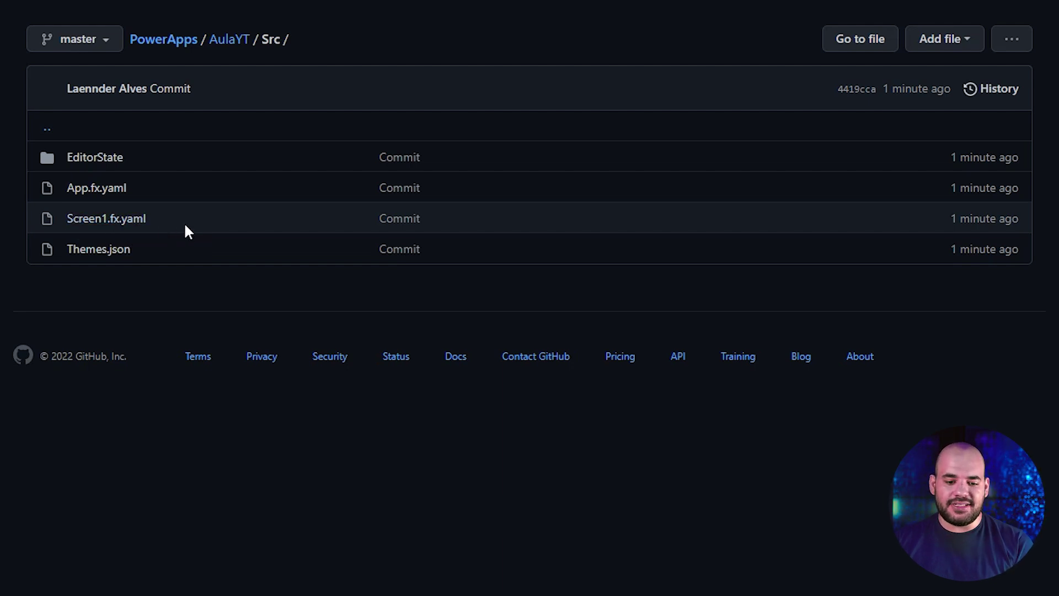
{"action": "left_click", "coordinate": [107, 221]}
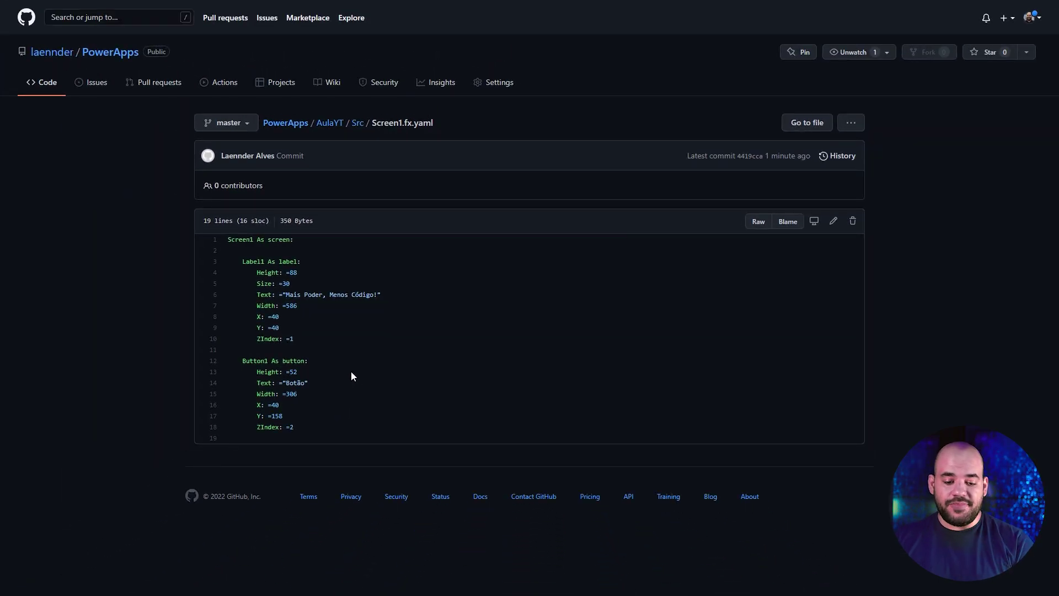
- Return to Power Apps, close the settings, and set the button's text to "Novo Botão"
{"action": "key", "text": "alt+Tab"}
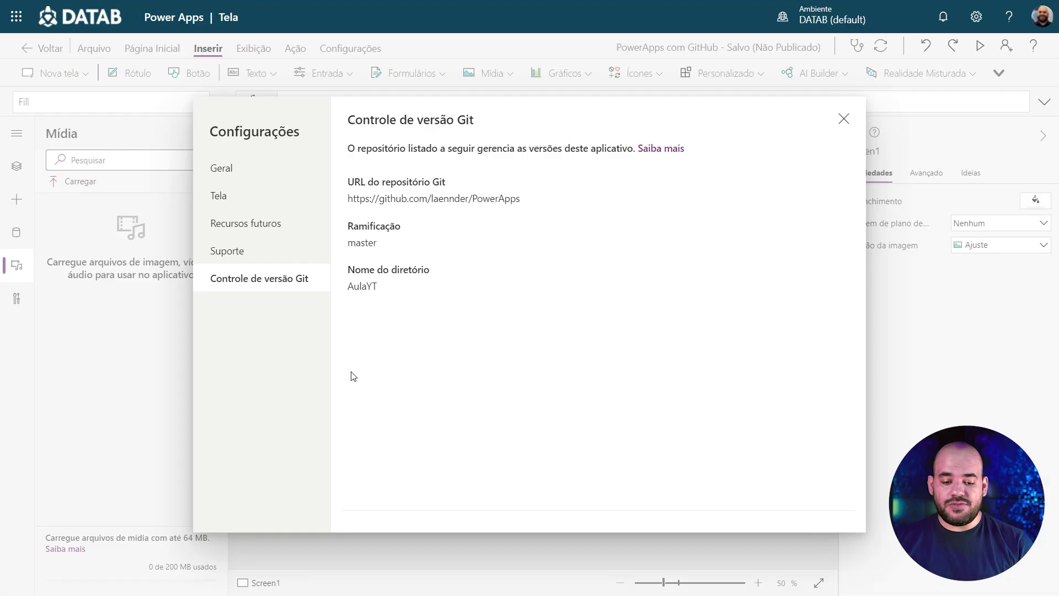
{"action": "left_click", "coordinate": [844, 118]}
{"action": "left_click", "coordinate": [385, 268]}
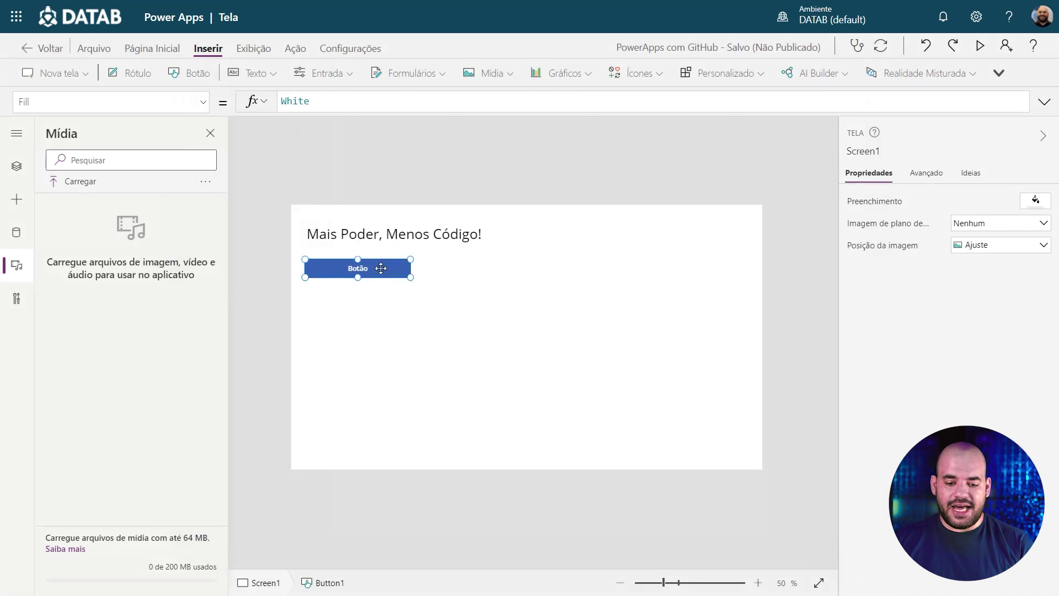
{"action": "left_click", "coordinate": [998, 199]}
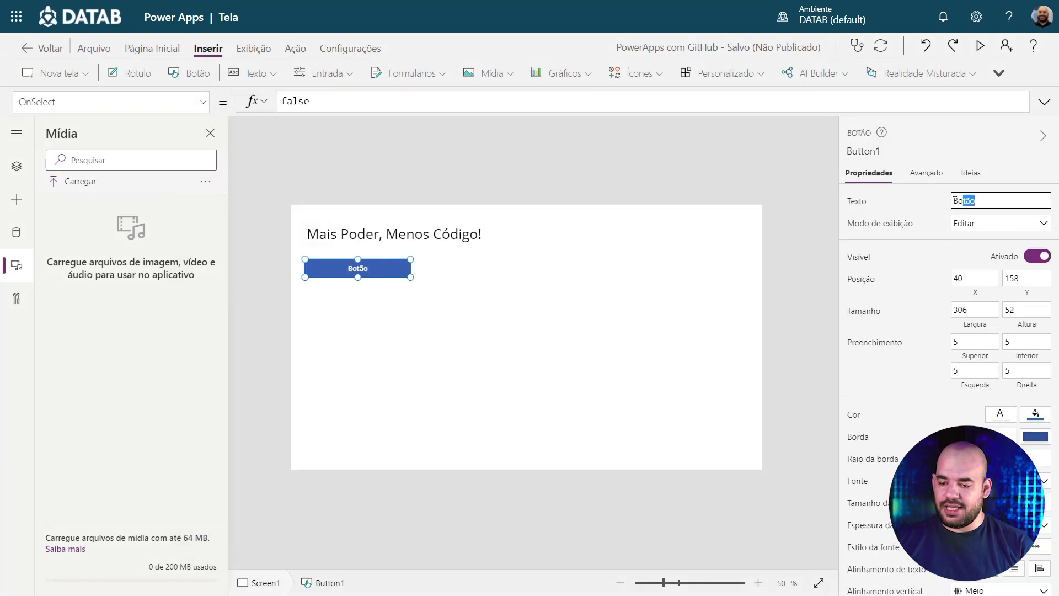
{"action": "type", "text": "Novo Botão"}
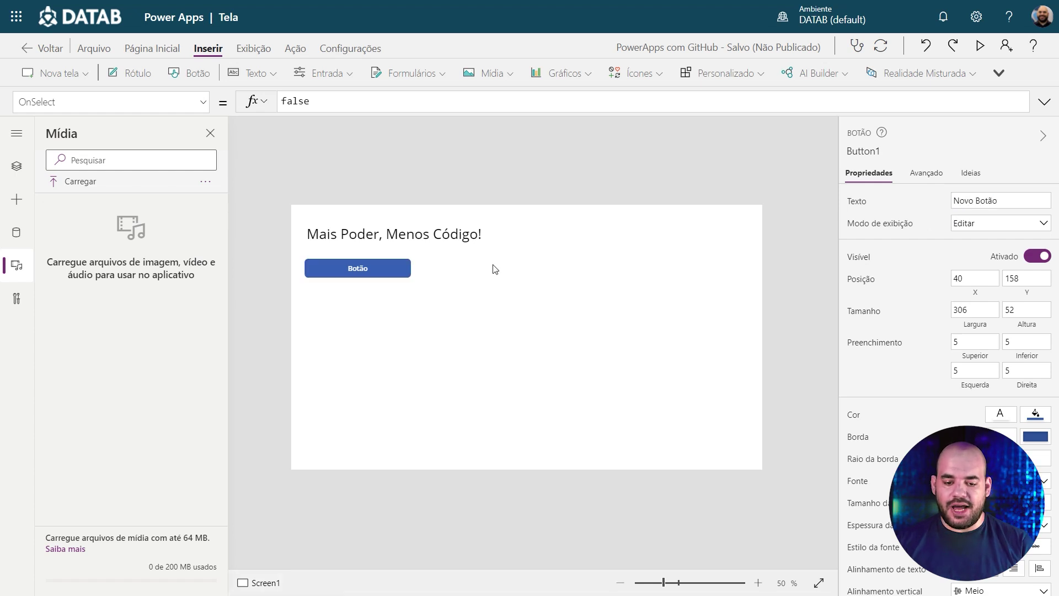
- Duplicate the "Mais Poder, Menos Código!" label and move the copy to about X 411, Y 393 on Screen1
{"action": "left_click", "coordinate": [474, 232]}
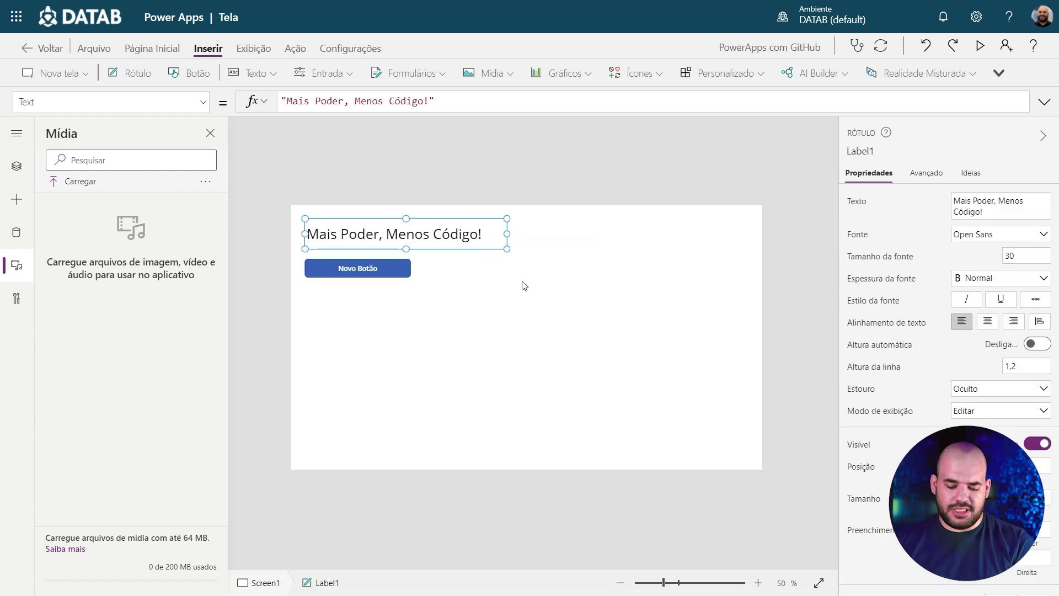
{"action": "key", "text": "ctrl+c"}
{"action": "key", "text": "ctrl+v"}
{"action": "left_click_drag", "start_coordinate": [474, 248], "coordinate": [616, 364]}
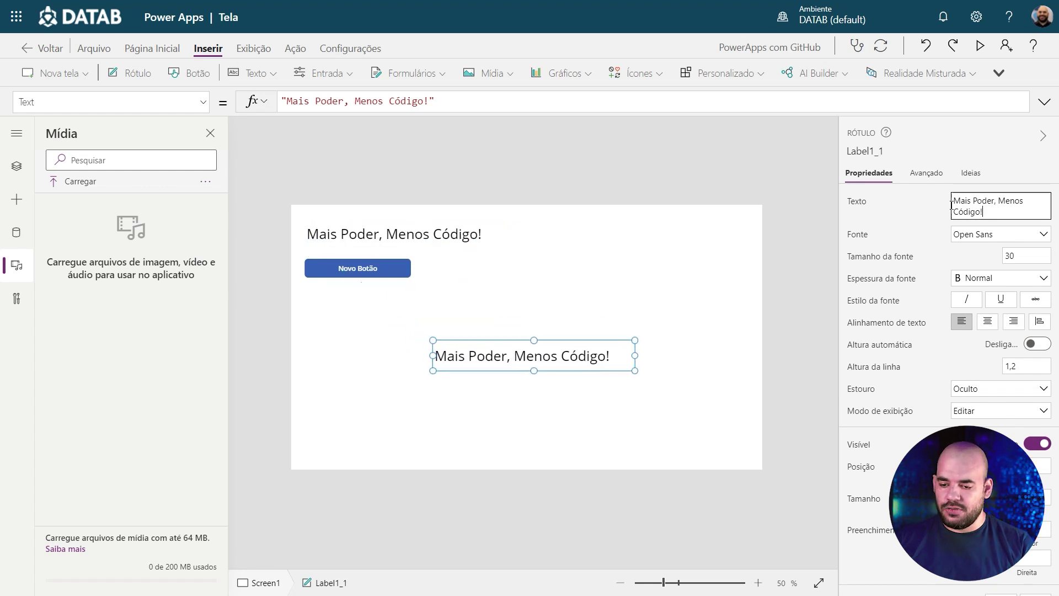
- Set the duplicated label's text to "Curte o vídeo, aí!"
{"action": "left_click_drag", "start_coordinate": [987, 213], "coordinate": [949, 202]}
{"action": "type", "text": "Cur"}
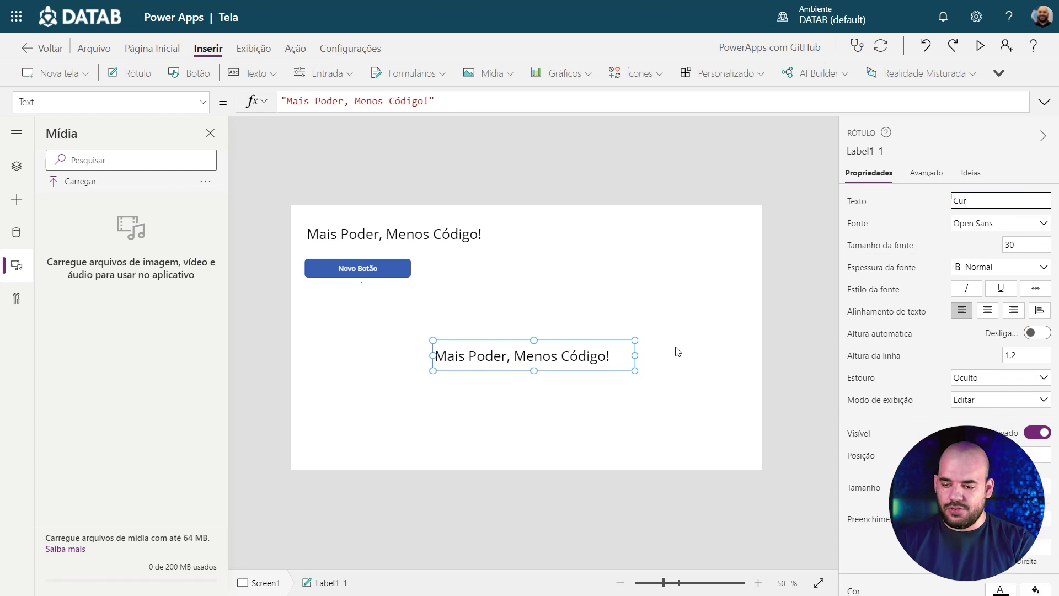
{"action": "type", "text": "te o video, a"}
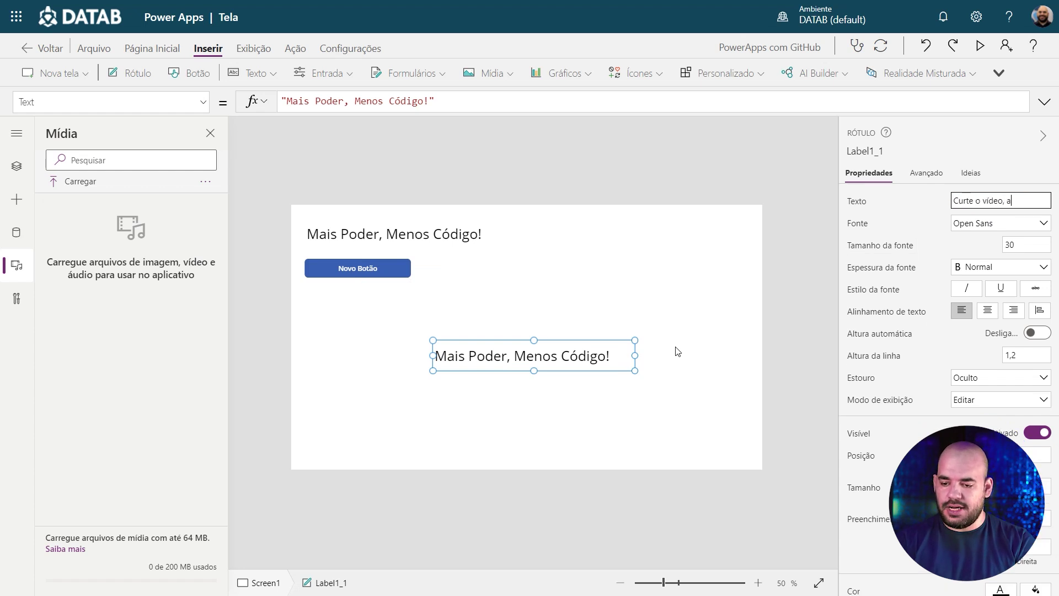
{"action": "type", "text": "í!"}
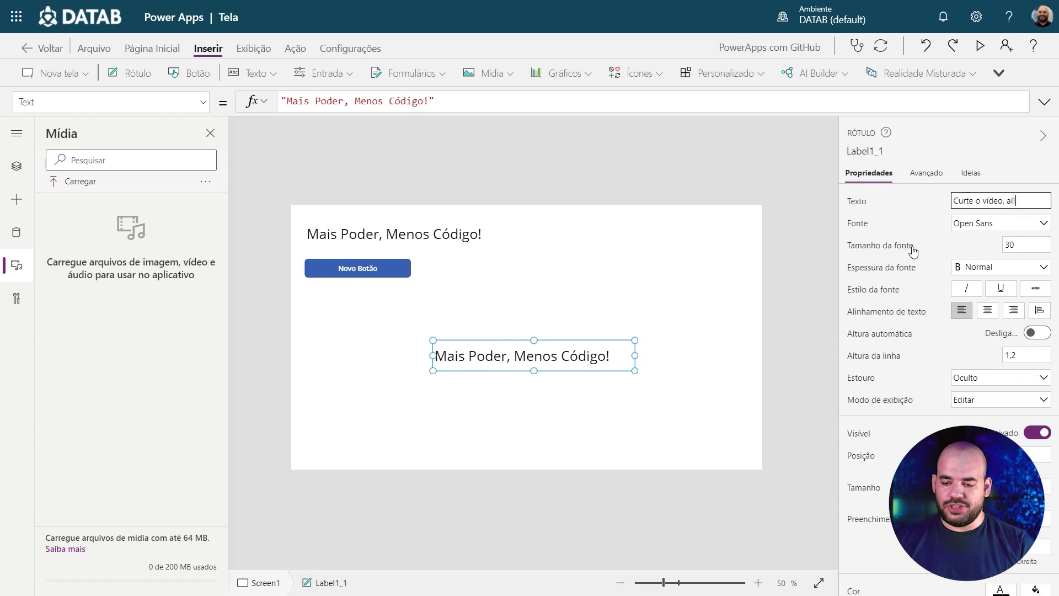
{"action": "left_click", "coordinate": [555, 301]}
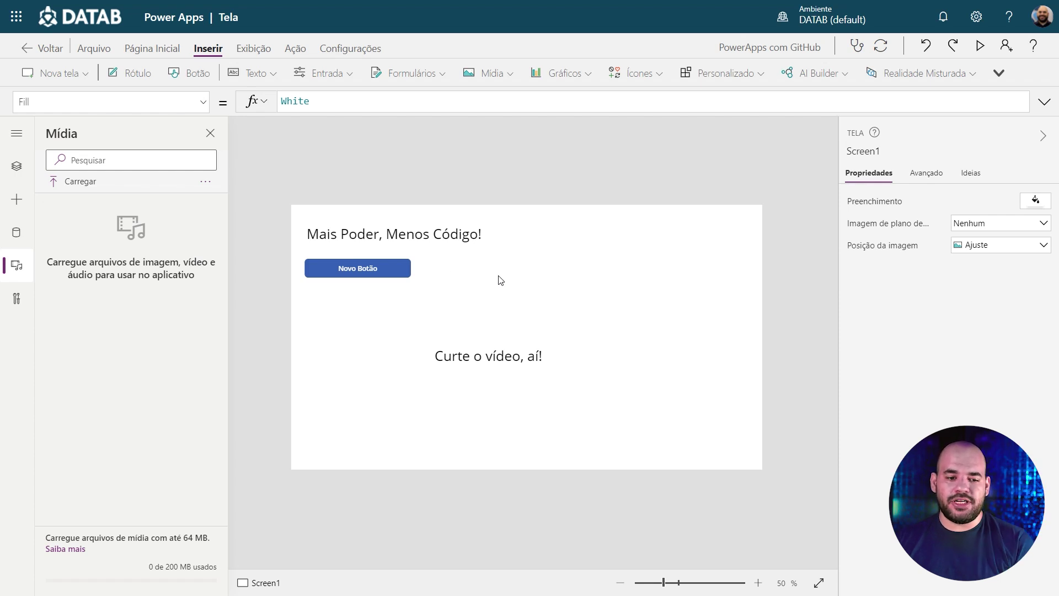
- Save the app without version notes and reload Screen1.fx.yaml on GitHub to check the committed changes
{"action": "left_click", "coordinate": [99, 48]}
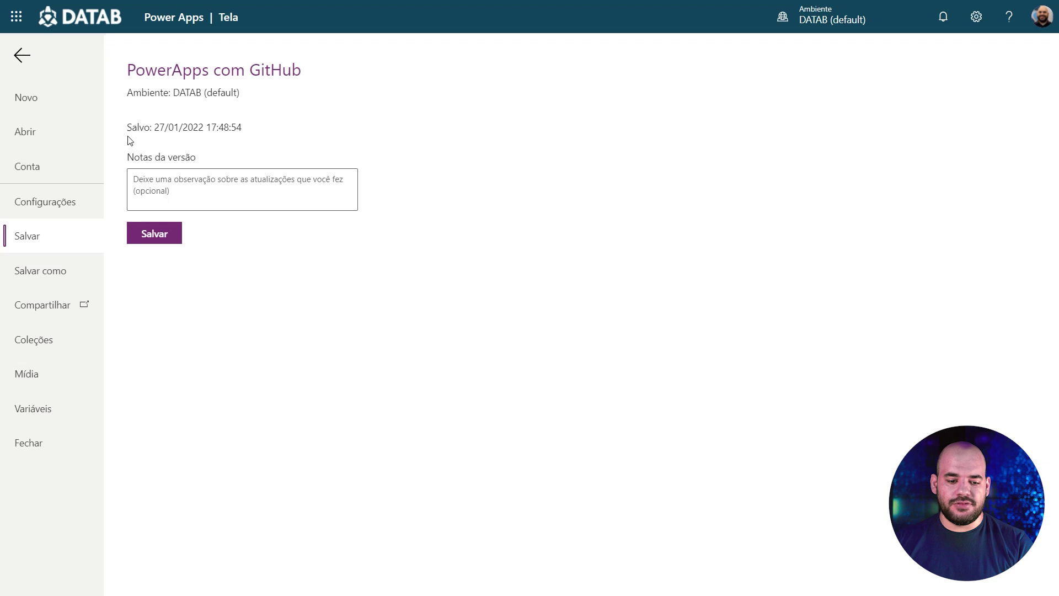
{"action": "left_click", "coordinate": [153, 233]}
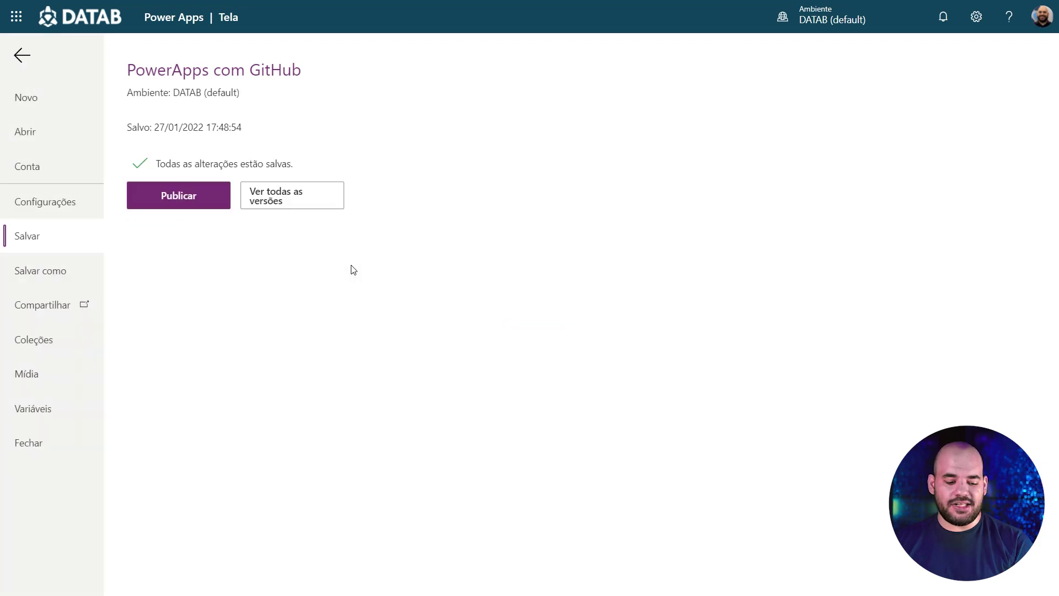
{"action": "key", "text": "ctrl+Tab"}
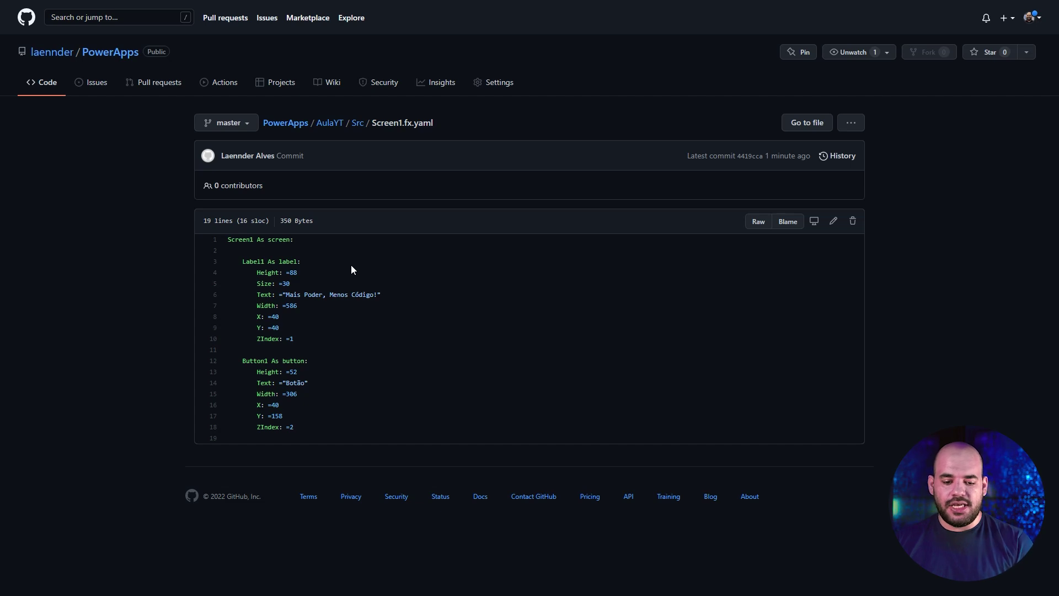
{"action": "key", "text": "F5"}
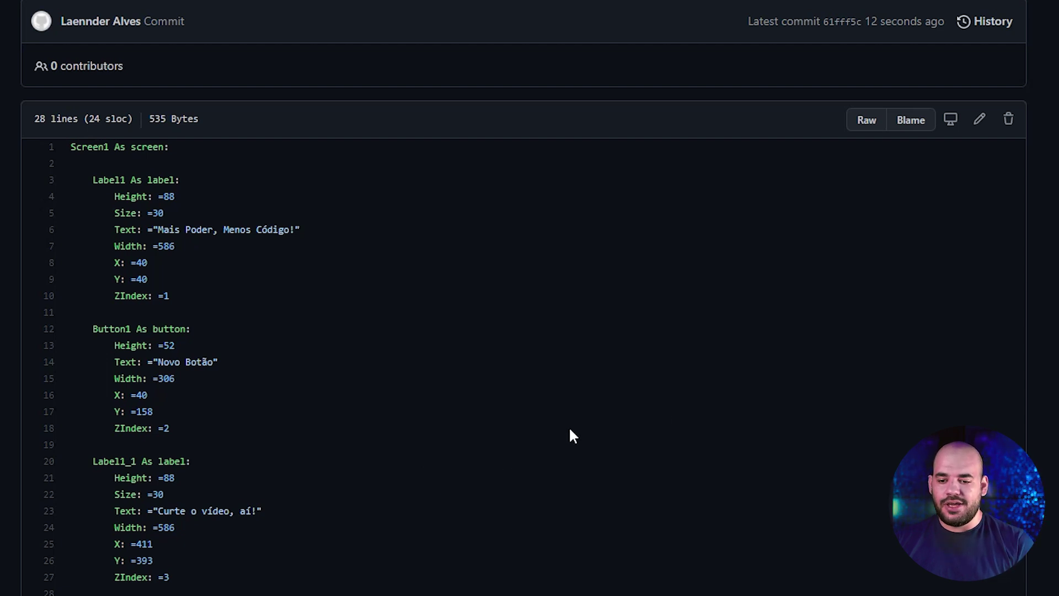
- Open the commit history of Screen1.fx.yaml, view the file at the older commit 4419cca, and open that version's history
{"action": "left_click", "coordinate": [990, 33]}
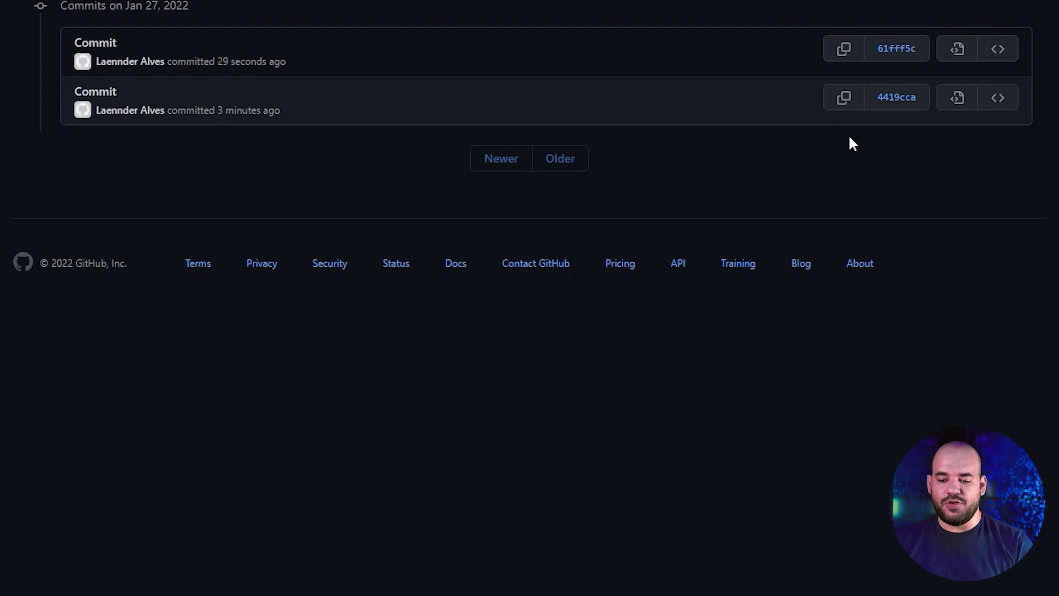
{"action": "left_click", "coordinate": [956, 97]}
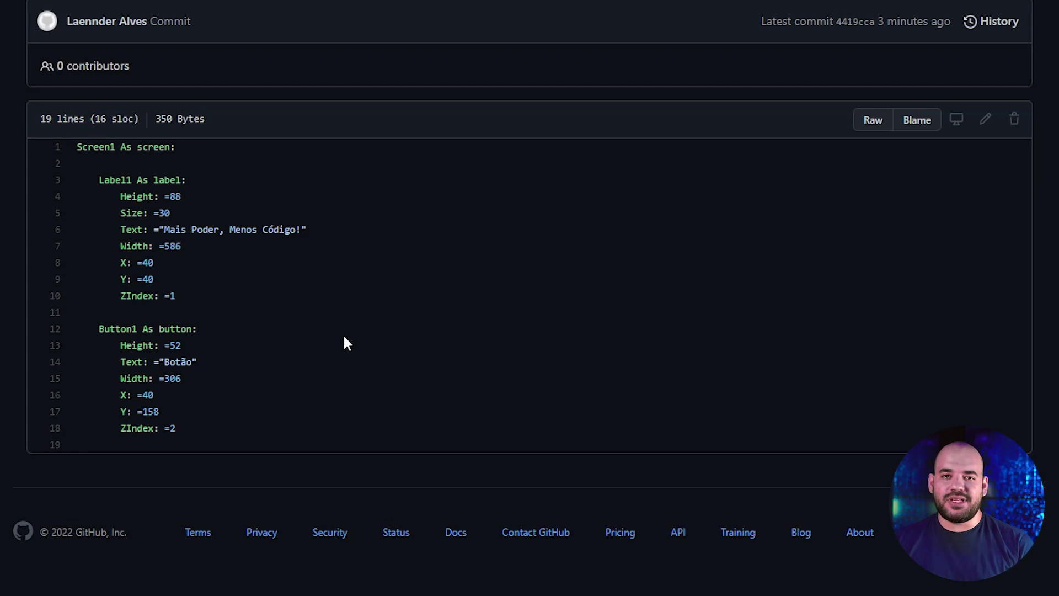
{"action": "left_click", "coordinate": [996, 21]}
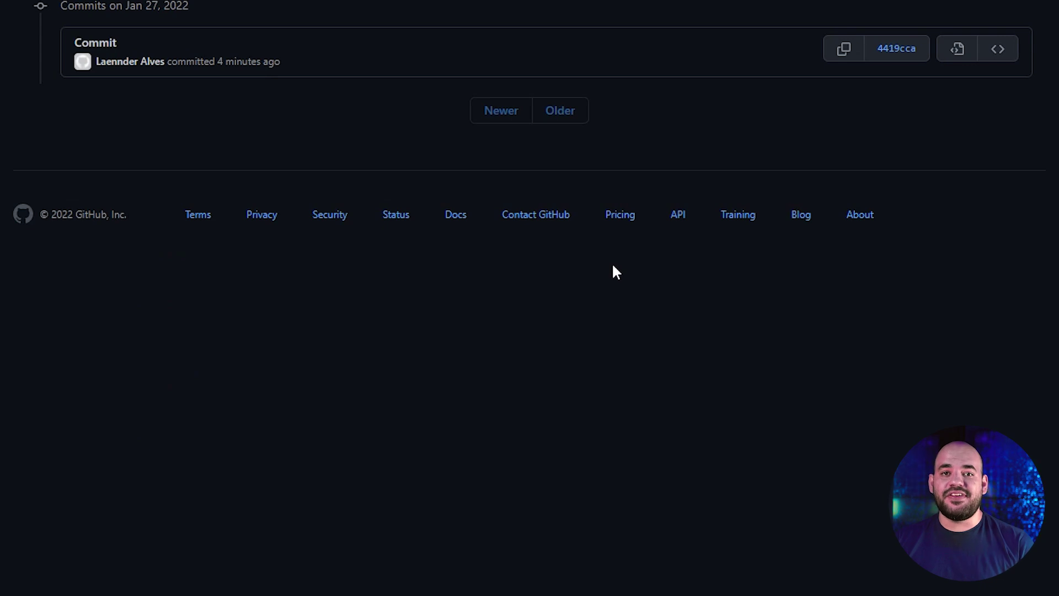